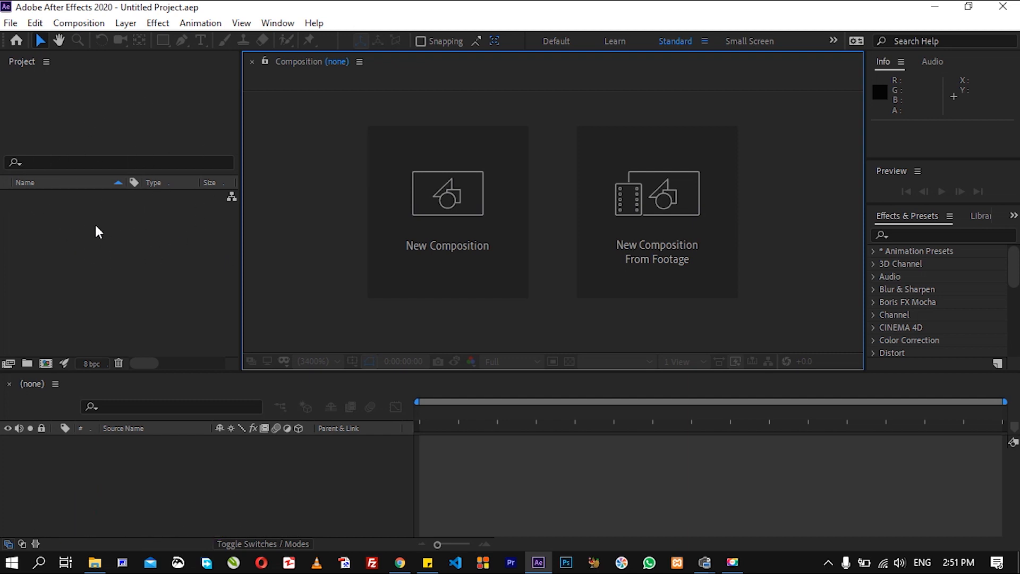
left_click(136, 237)
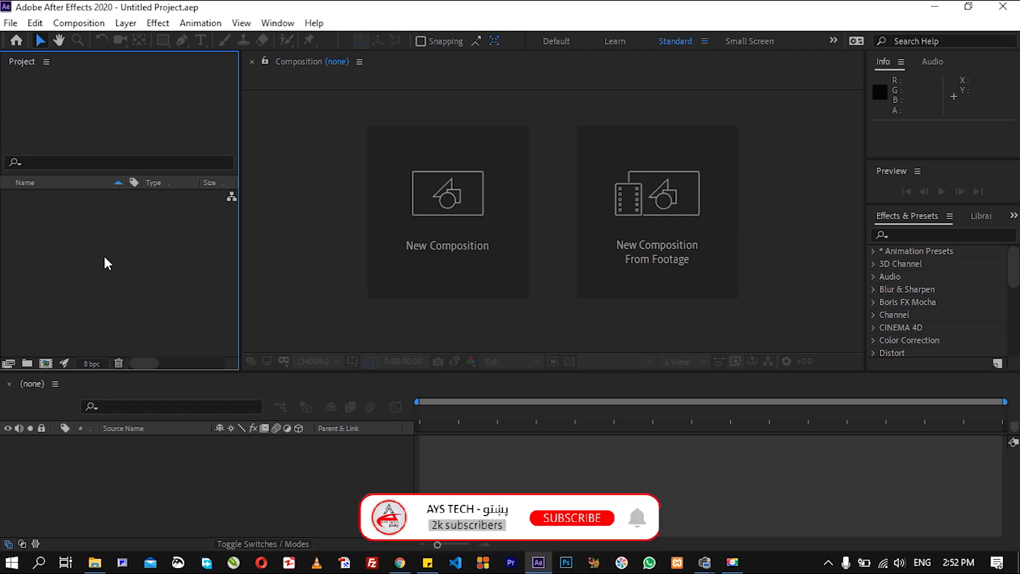
double_click(133, 243)
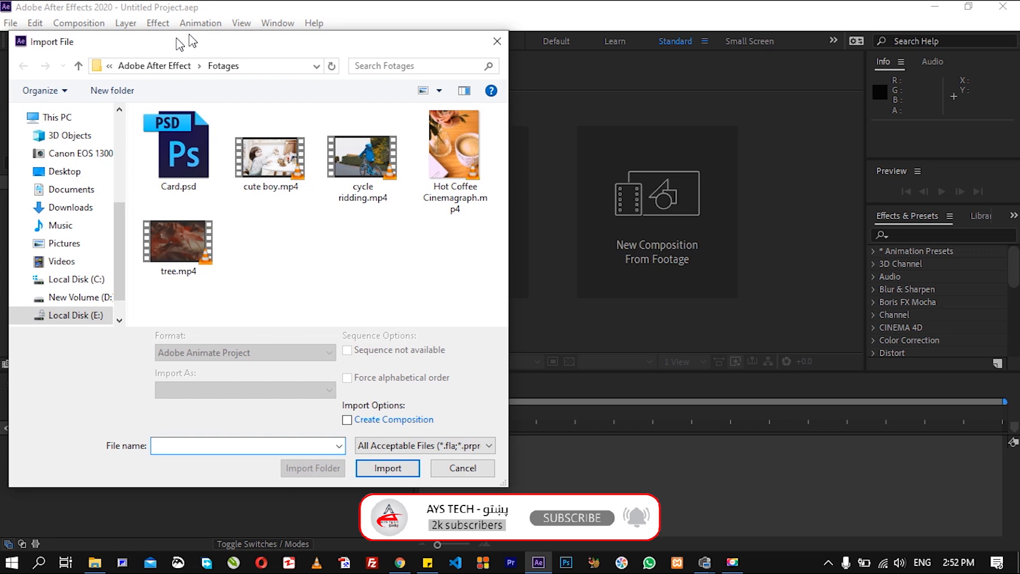
left_click_drag(177, 47, 206, 37)
left_click(109, 308)
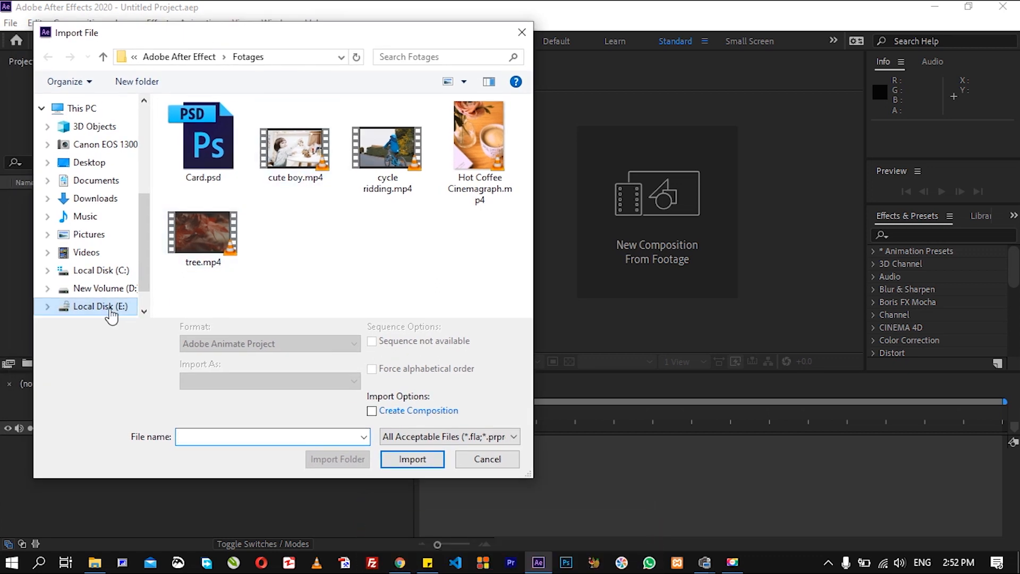
double_click(202, 125)
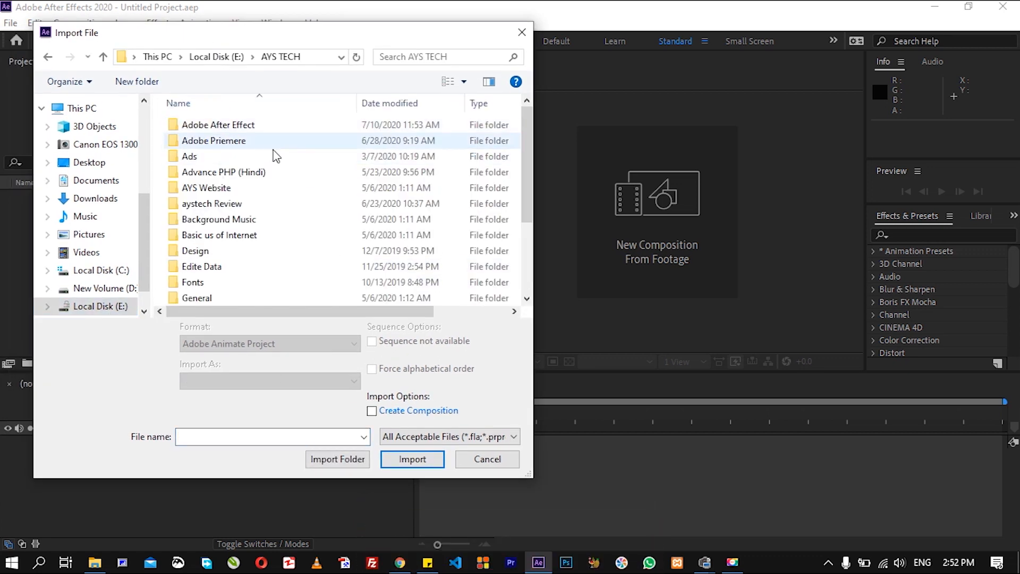
double_click(224, 127)
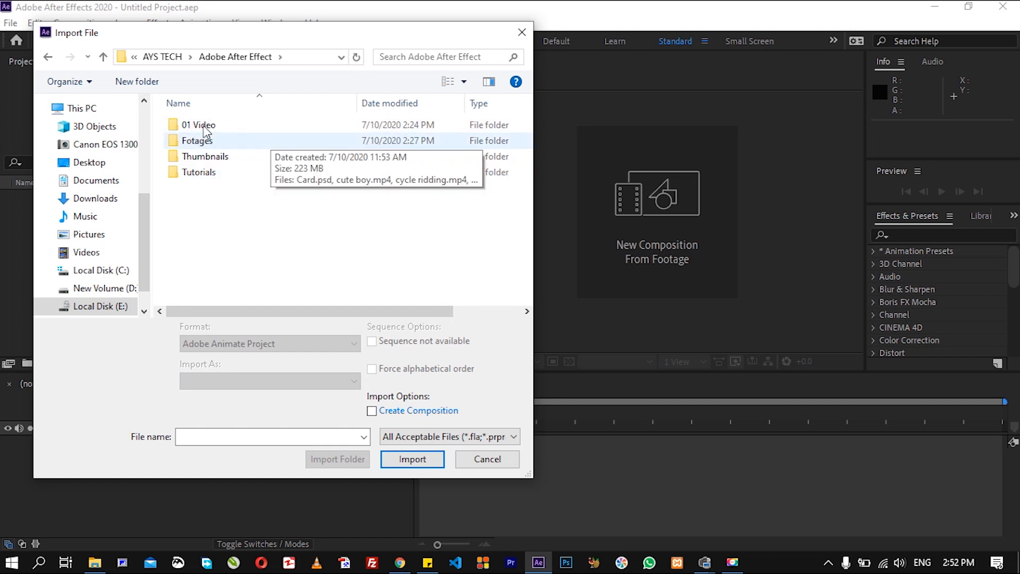
double_click(186, 142)
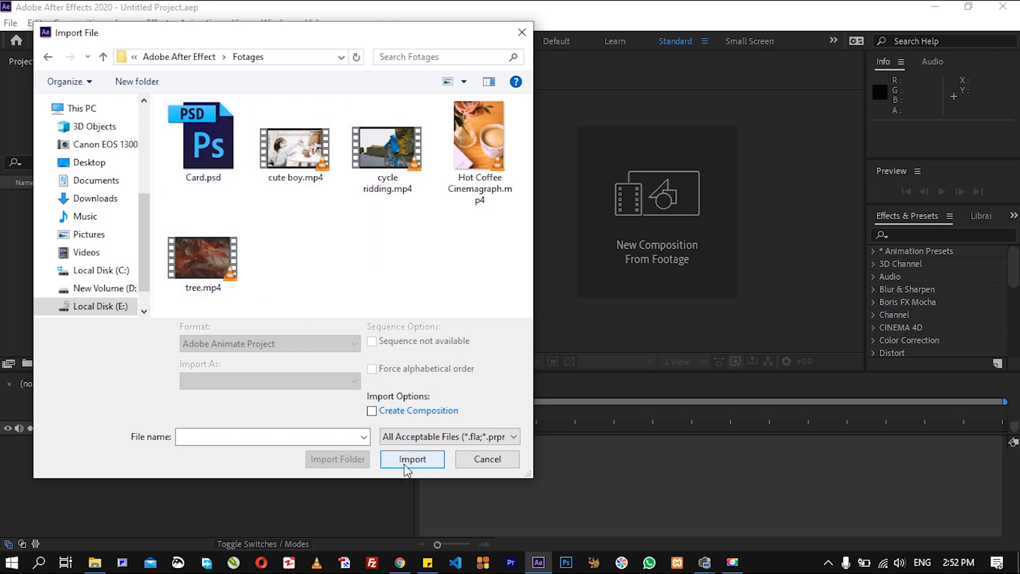
left_click(487, 461)
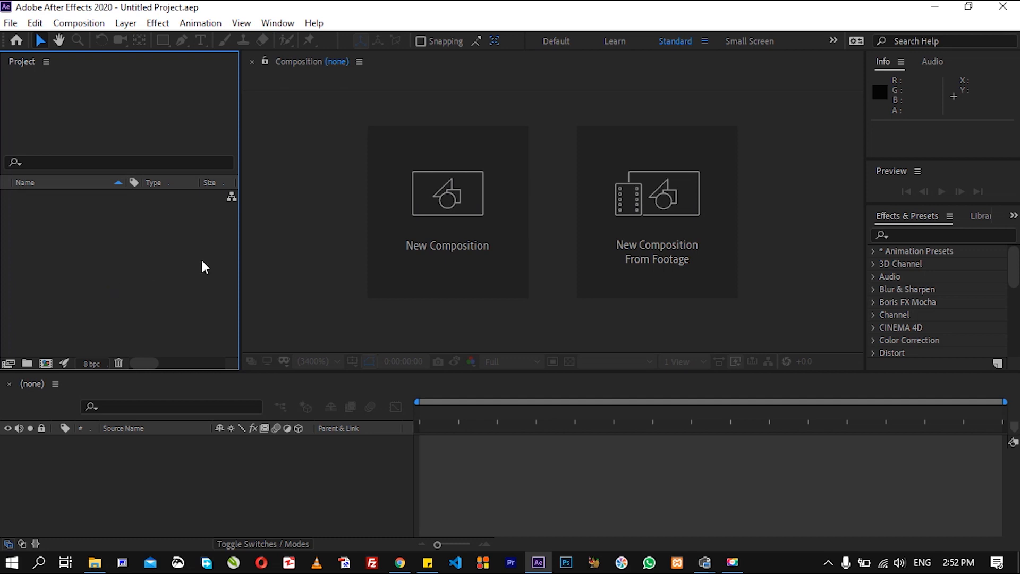
right_click(136, 247)
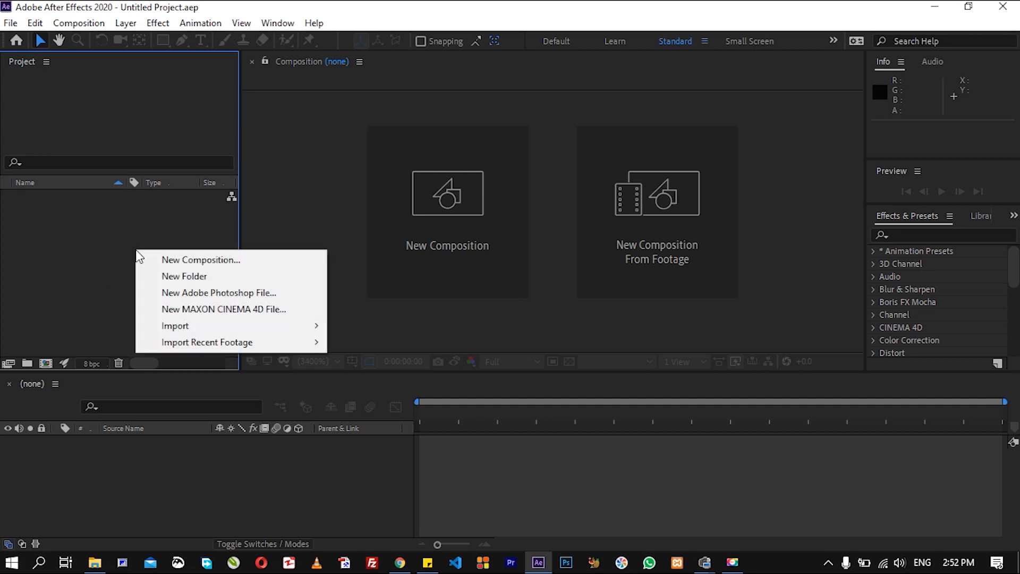
mouse_move(218, 333)
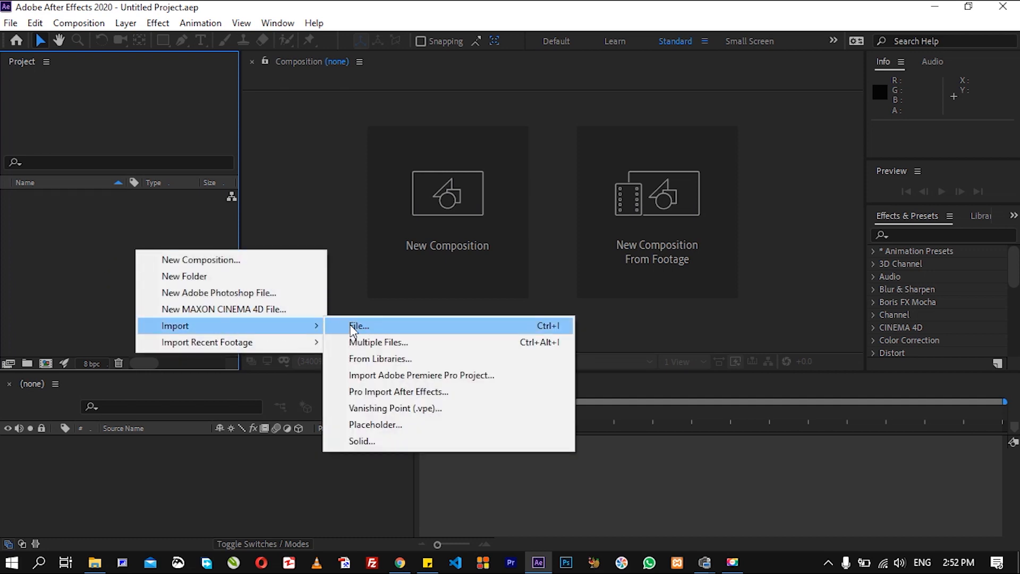
left_click(350, 325)
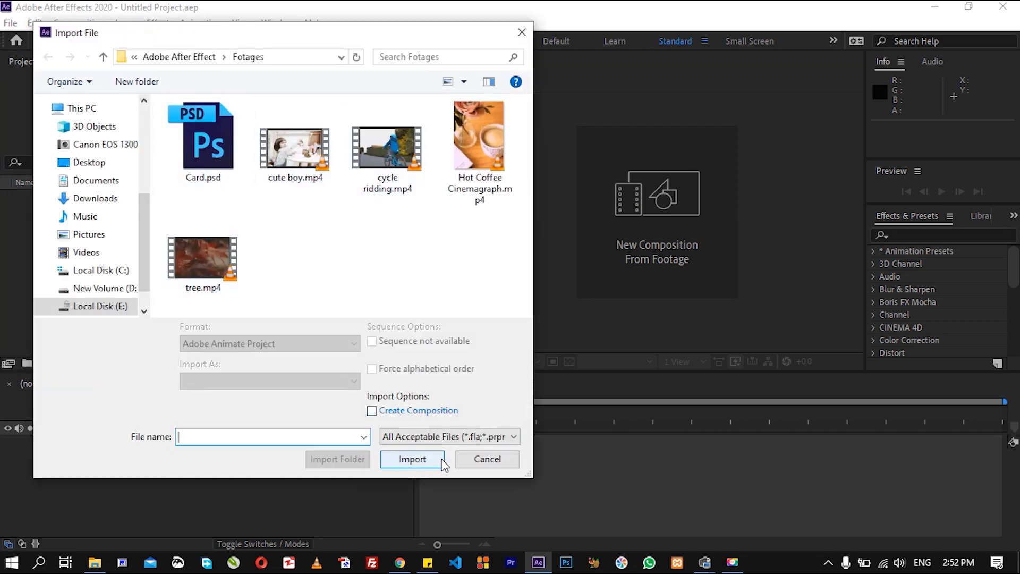
left_click(489, 459)
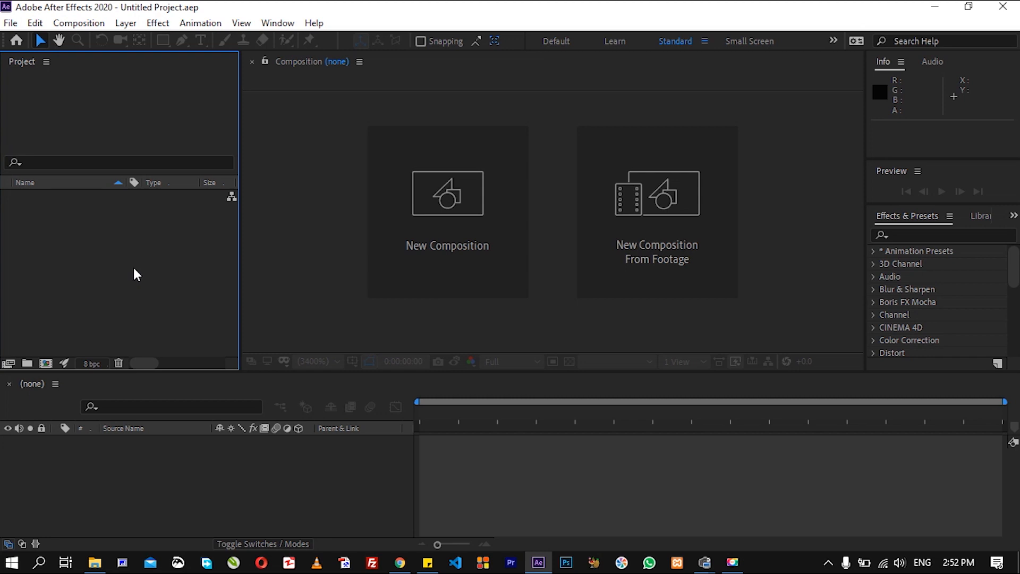
left_click(11, 23)
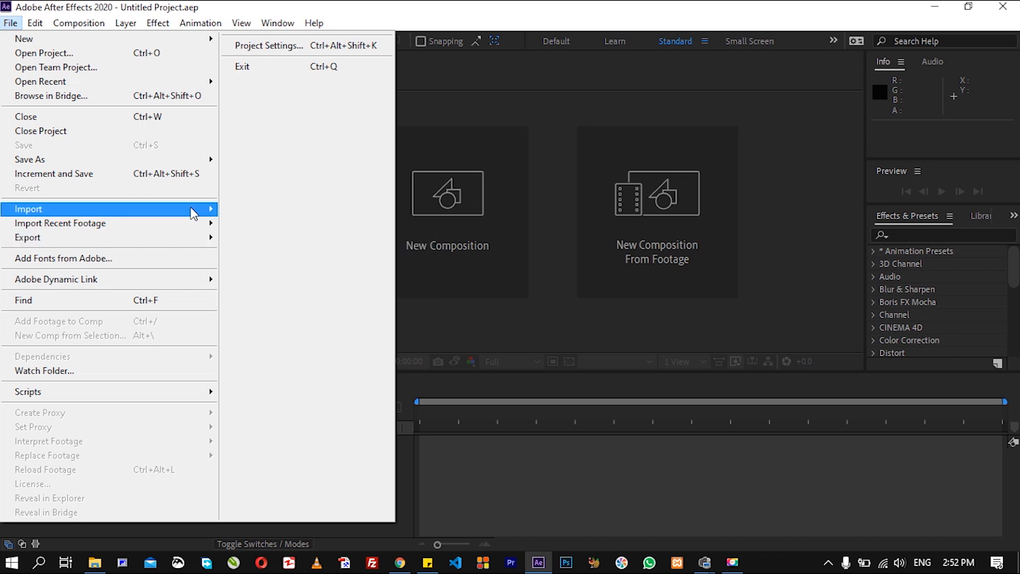
mouse_move(202, 207)
left_click(269, 211)
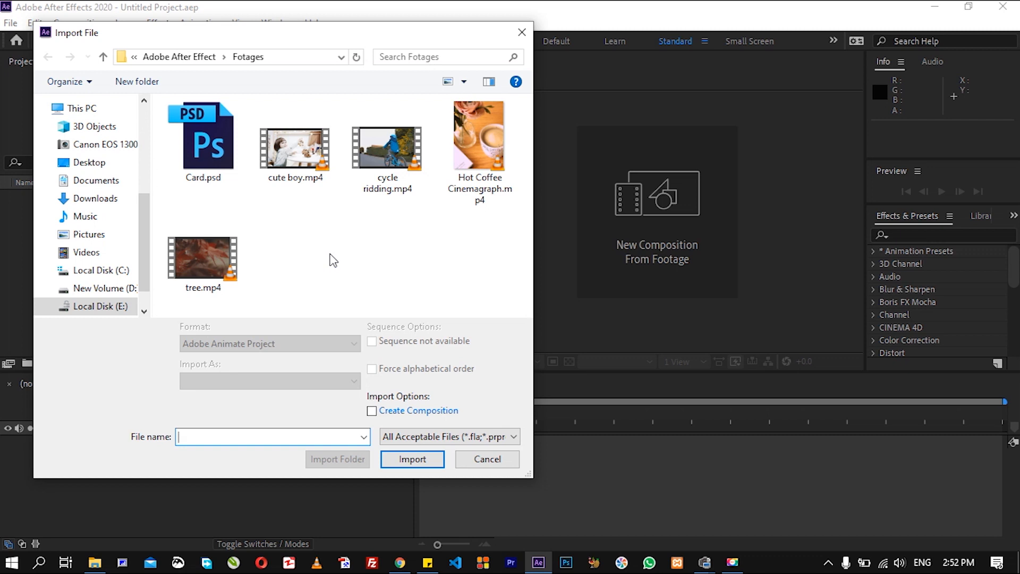
left_click(497, 456)
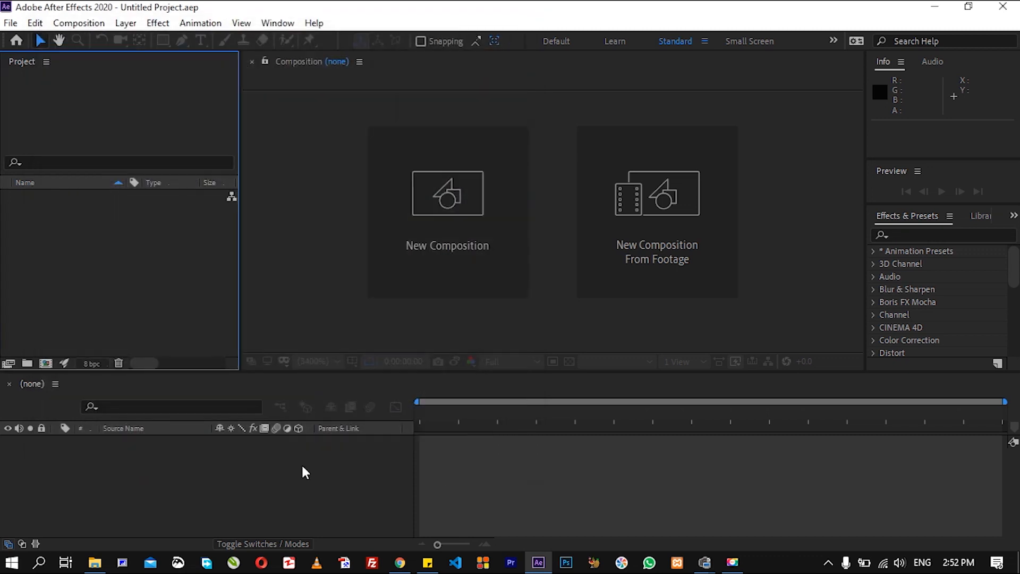
- Import Card.psd, cute boy.mp4, cycle ridding.mp4, Hot Coffee Cinemagraph.mp4 and tree.mp4 into the project from File Explorer
left_click(95, 563)
left_click_drag(522, 252, 146, 273)
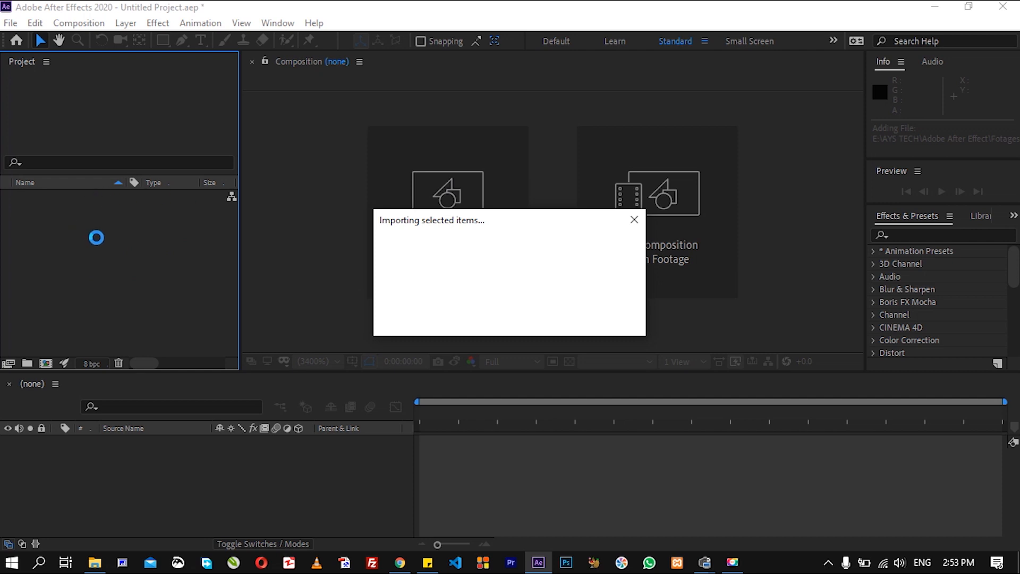
left_click(112, 298)
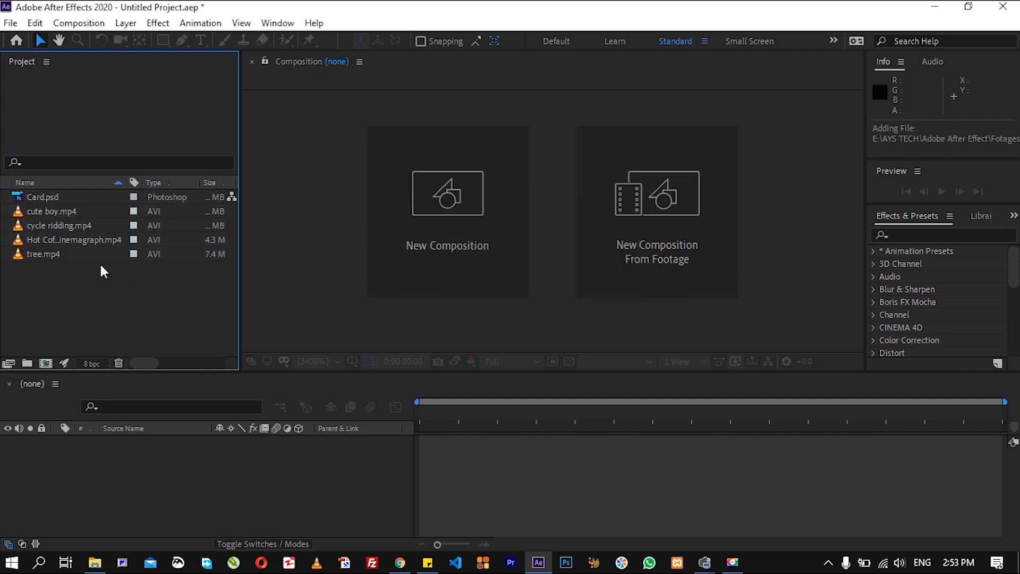
left_click_drag(45, 282, 24, 199)
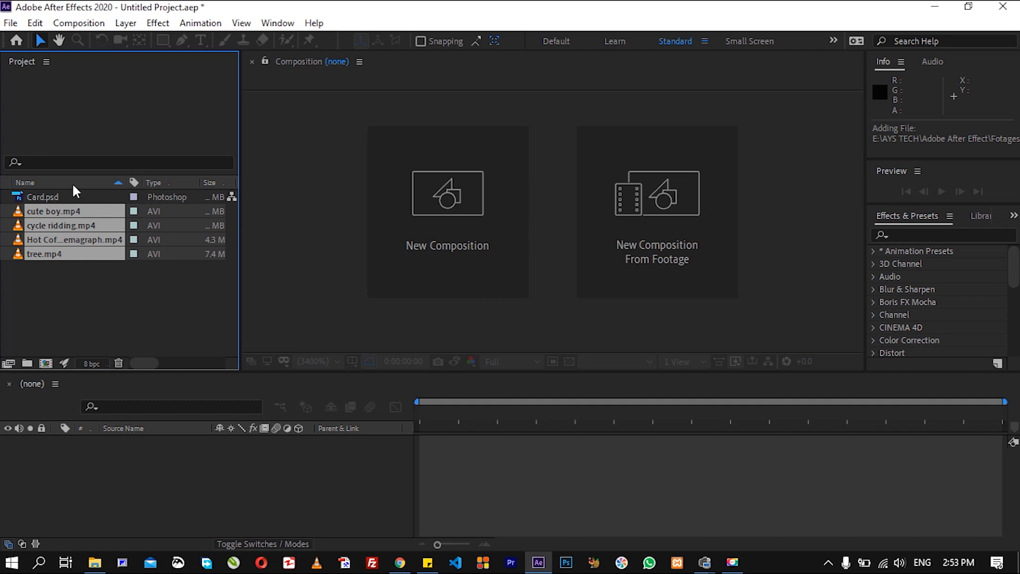
left_click(44, 197)
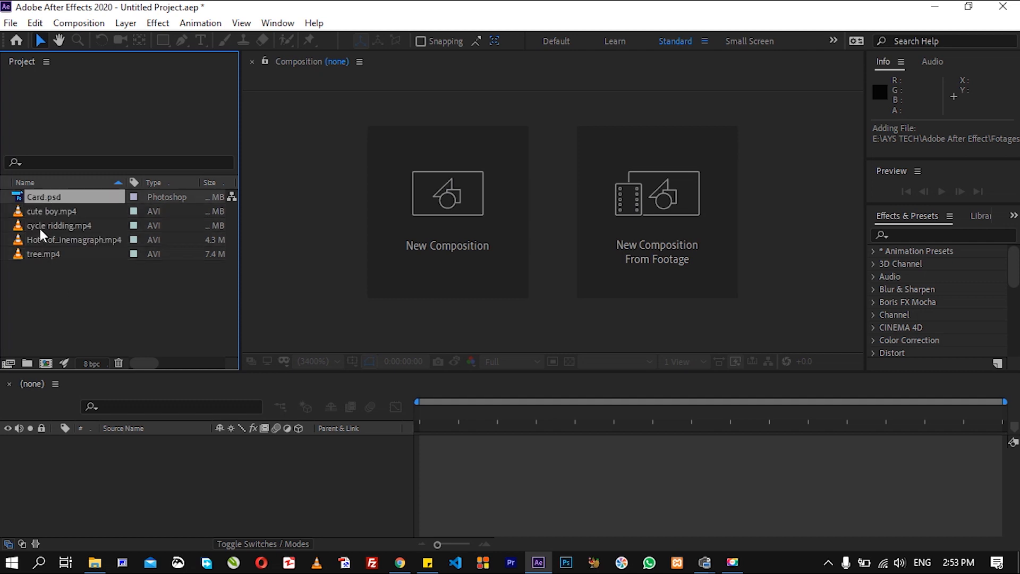
left_click_drag(46, 274, 31, 212)
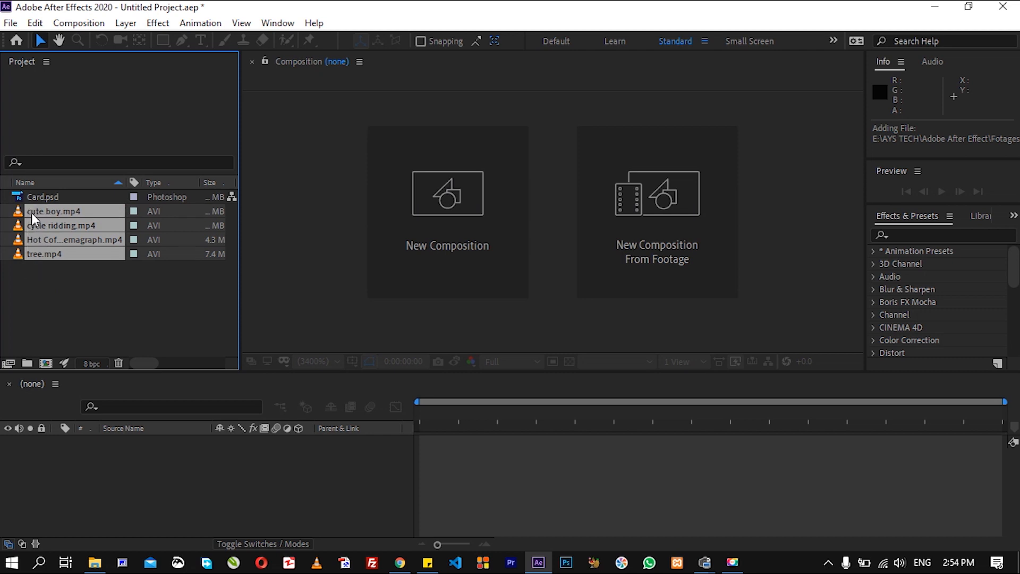
left_click(133, 291)
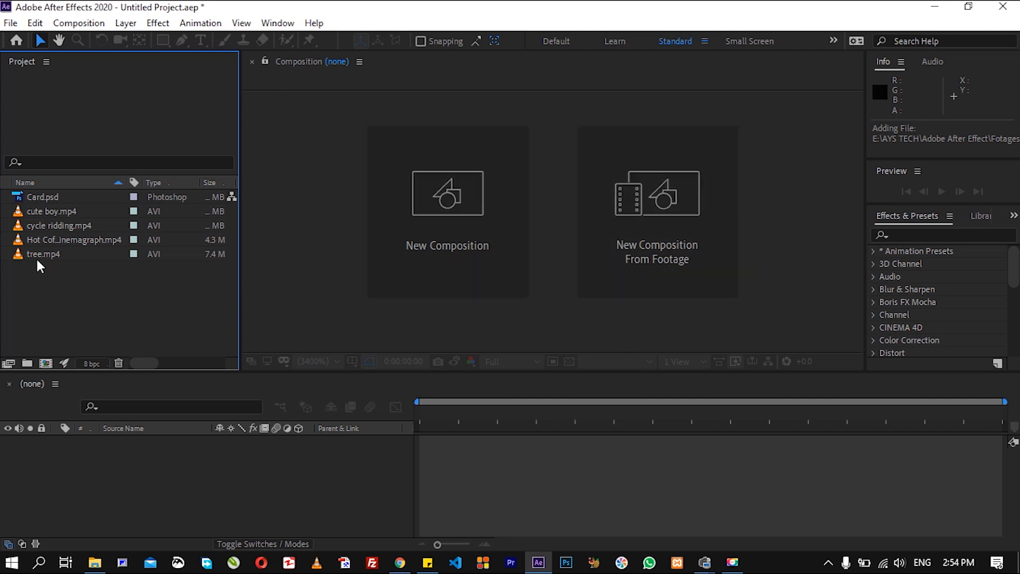
- Create a new composition from the tree.mp4 footage
left_click_drag(36, 252, 47, 366)
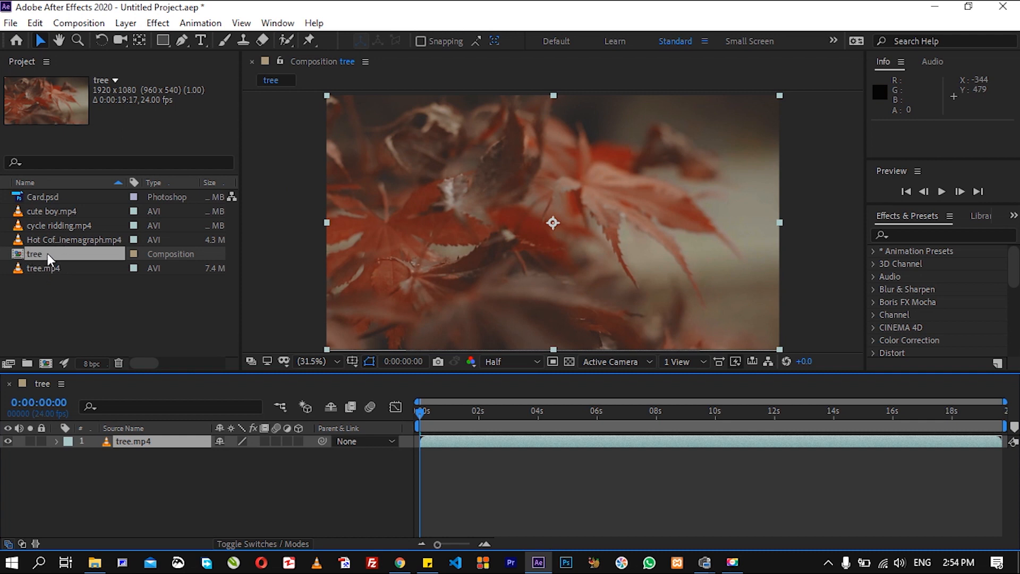
left_click(48, 269)
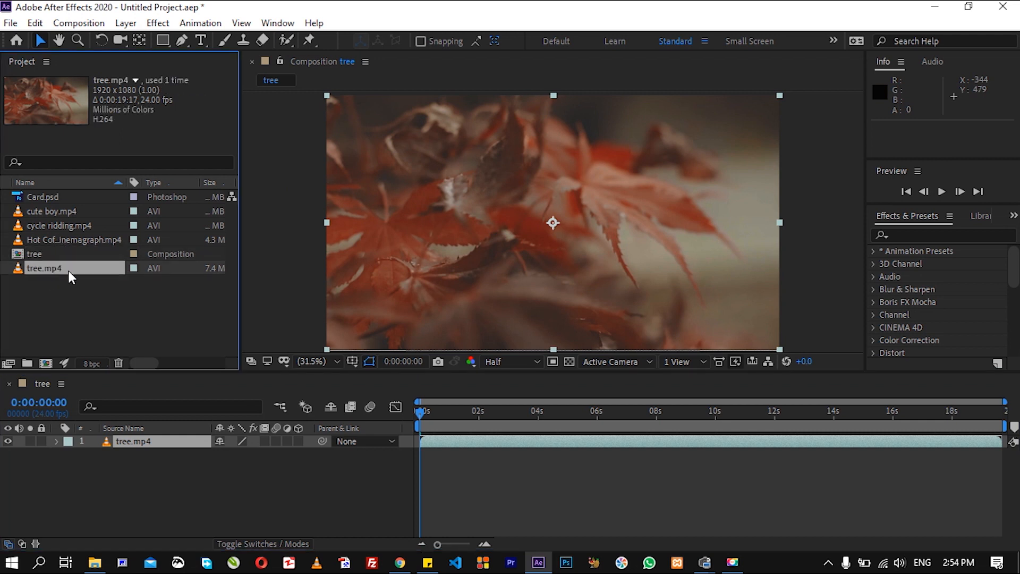
- Review the basic settings of the tree composition, such as size, frame rate and duration, without changing them
left_click(28, 257)
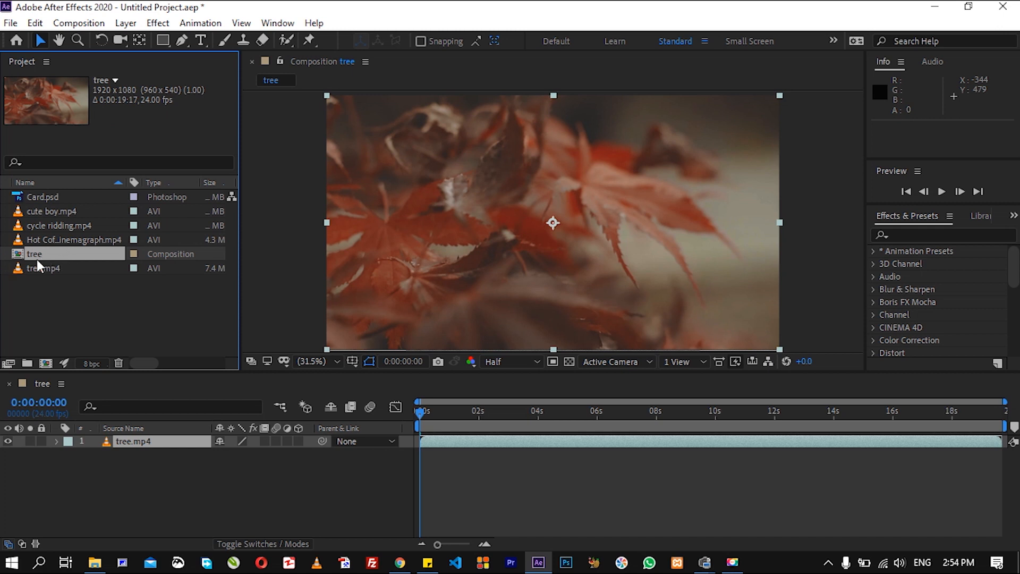
left_click(79, 24)
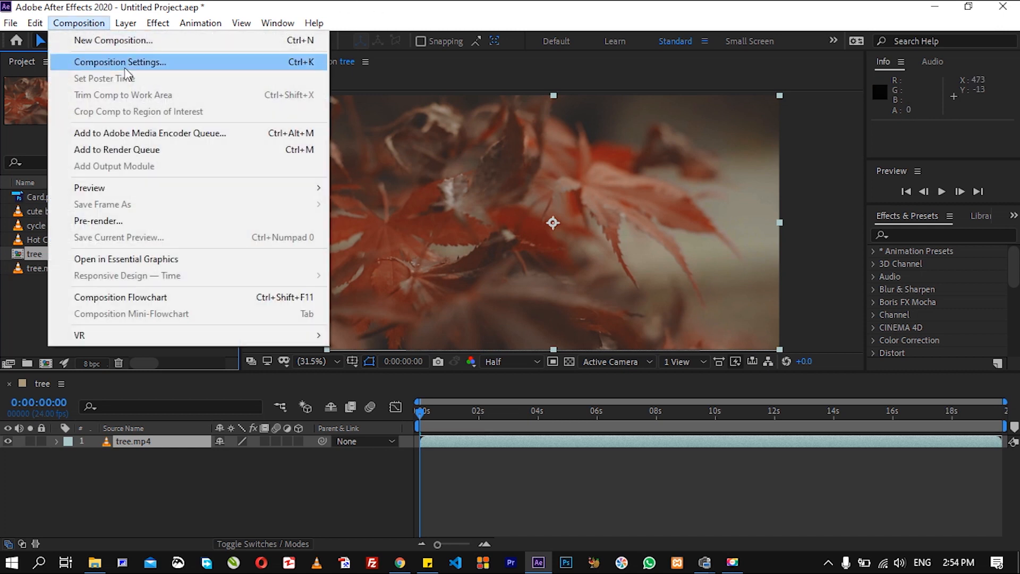
left_click(157, 65)
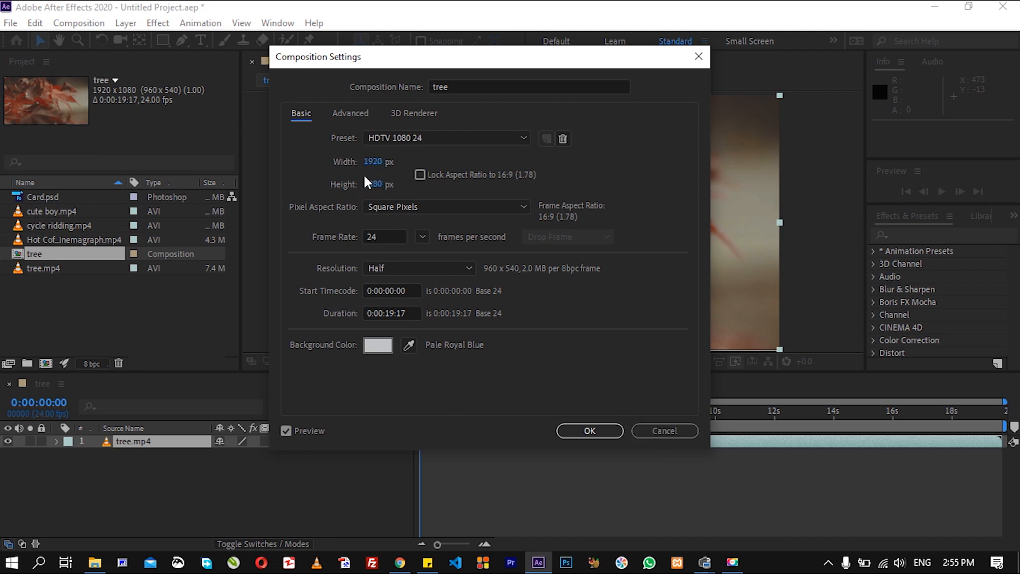
left_click(663, 431)
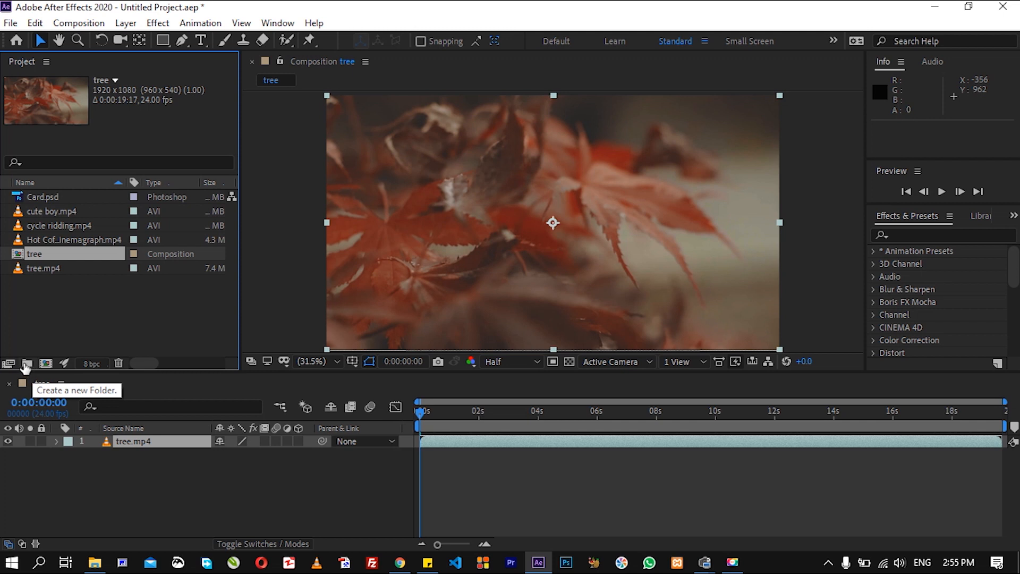
- Create a project folder named Videos
left_click(25, 365)
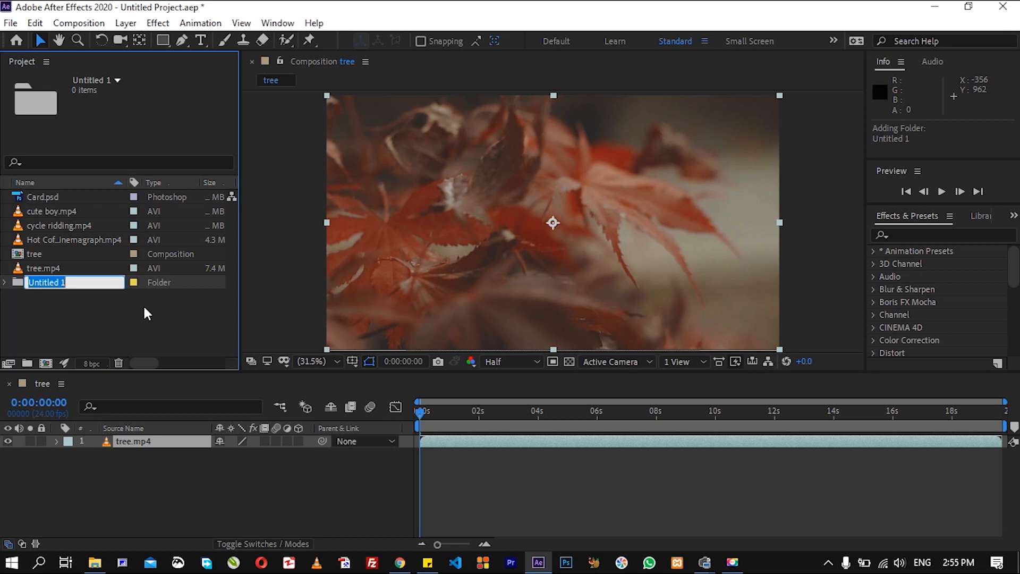
type("Videos")
key("Return")
- Move the four MP4 clips (cute boy, cycle ridding, Hot Coffee Cinemagraph and tree) into the Videos folder and collapse it
left_click(67, 272)
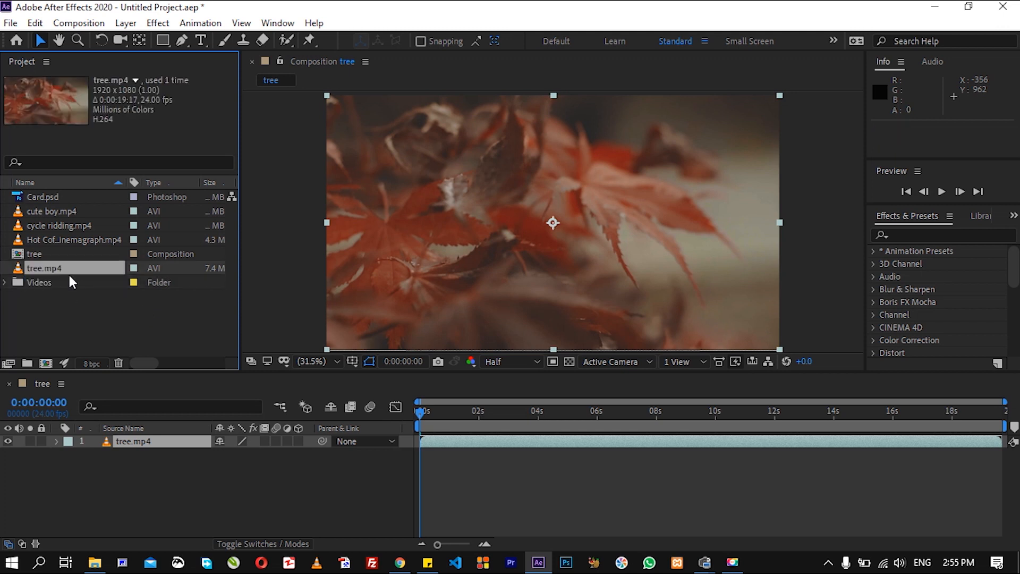
left_click(23, 238, "ctrl")
left_click(44, 226, "ctrl")
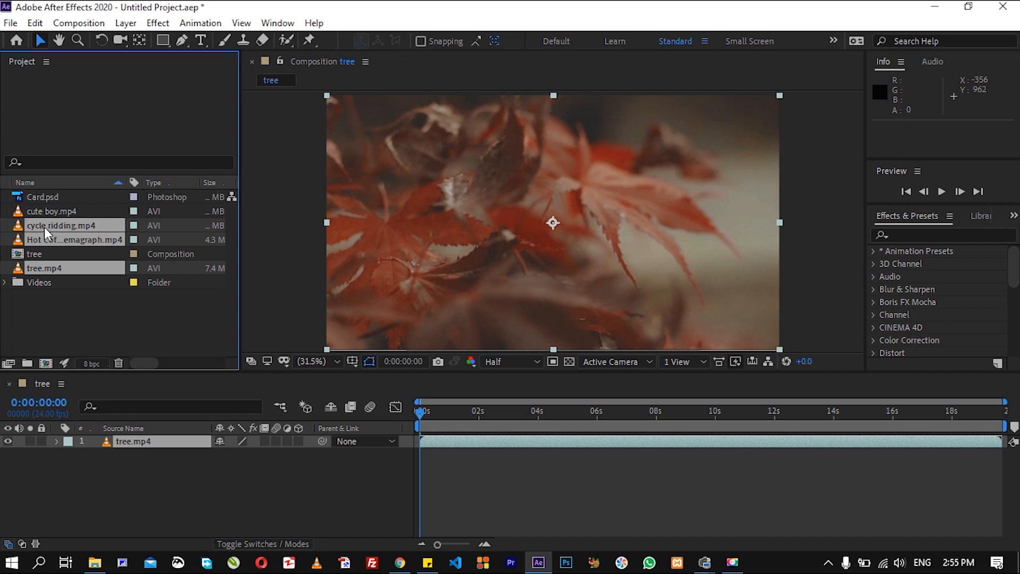
left_click(46, 213, "ctrl")
left_click_drag(44, 211, 42, 279)
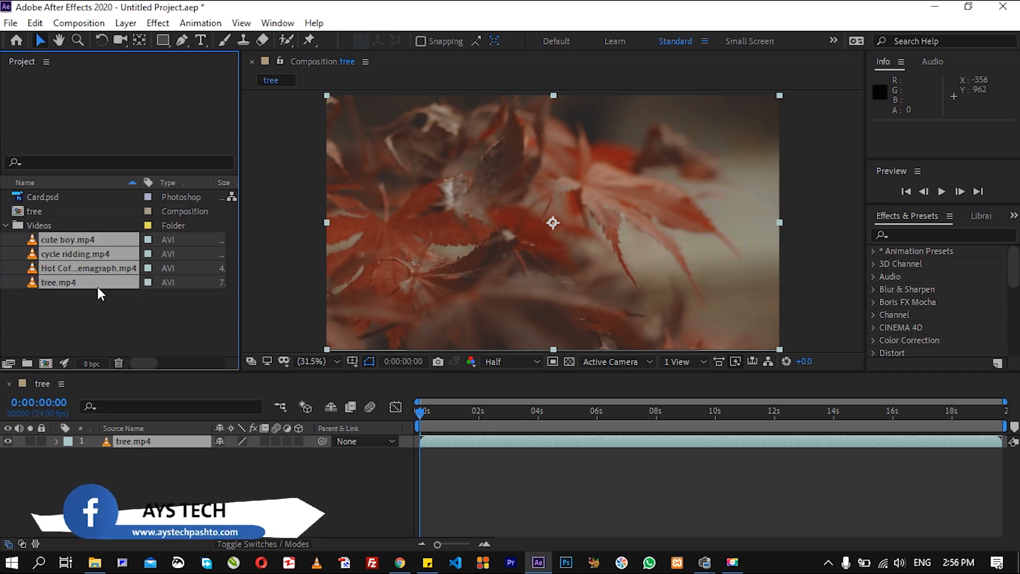
left_click(5, 226)
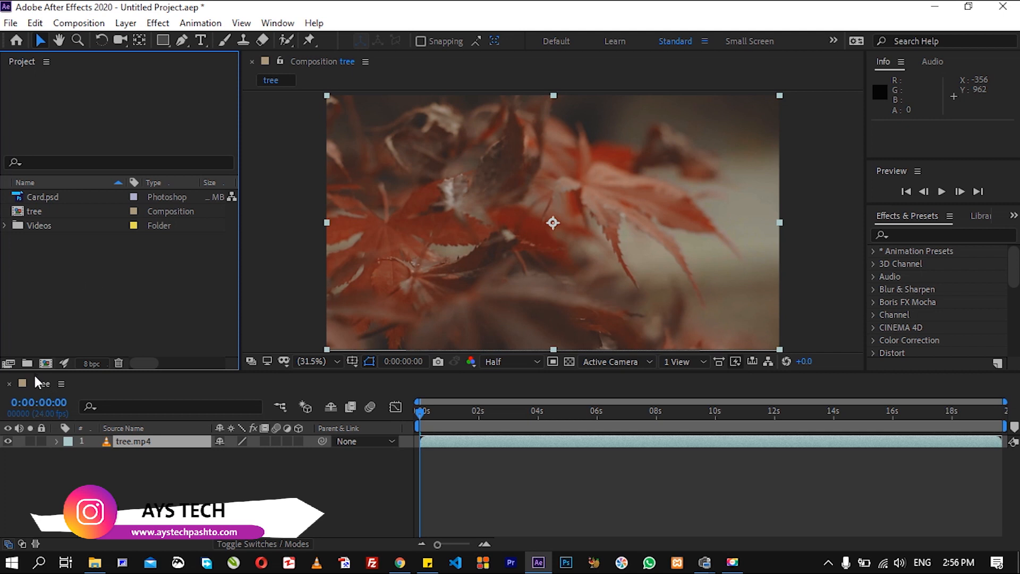
- Create another project folder named PSD Files
right_click(87, 273)
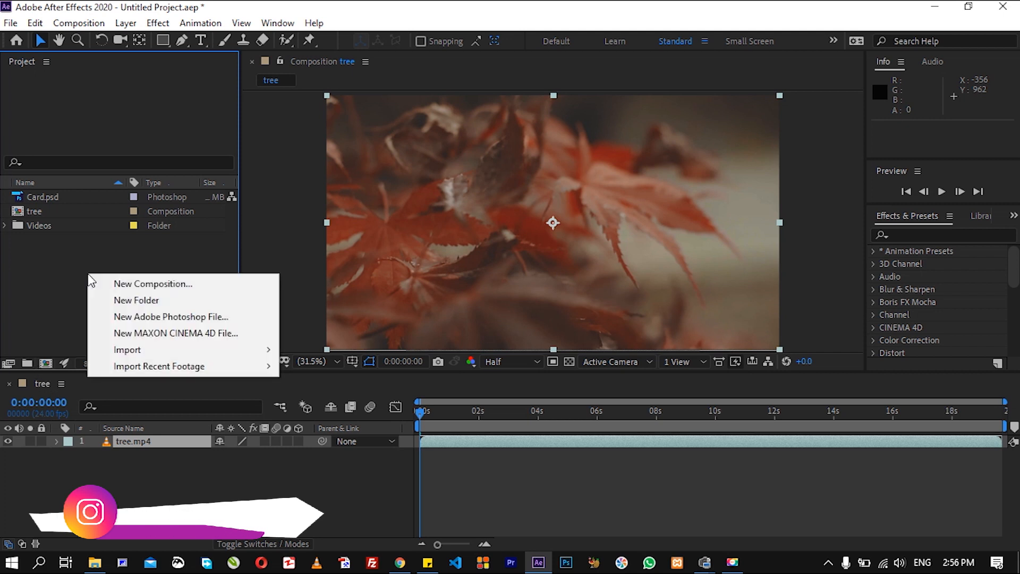
left_click(145, 301)
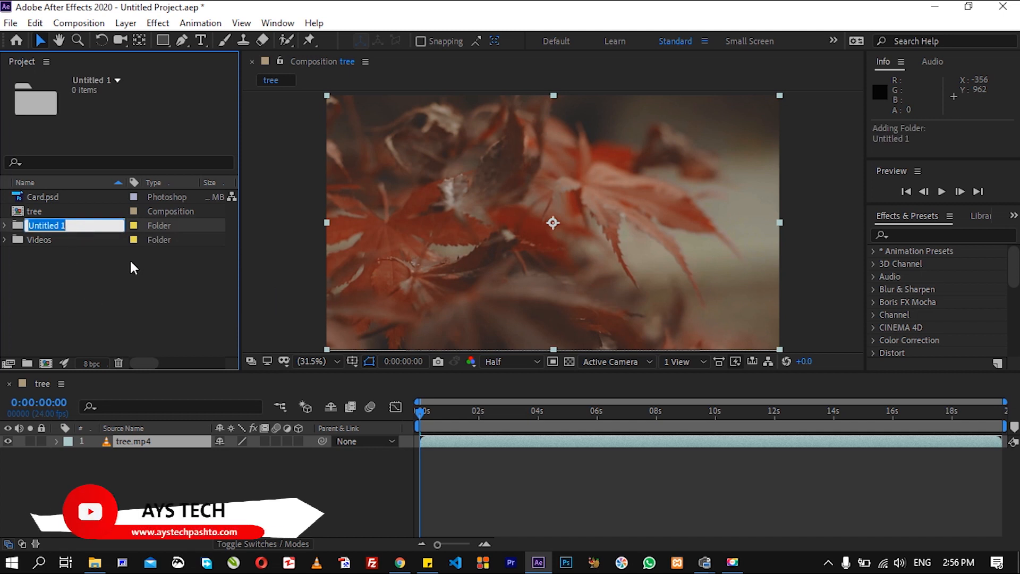
type("PSD")
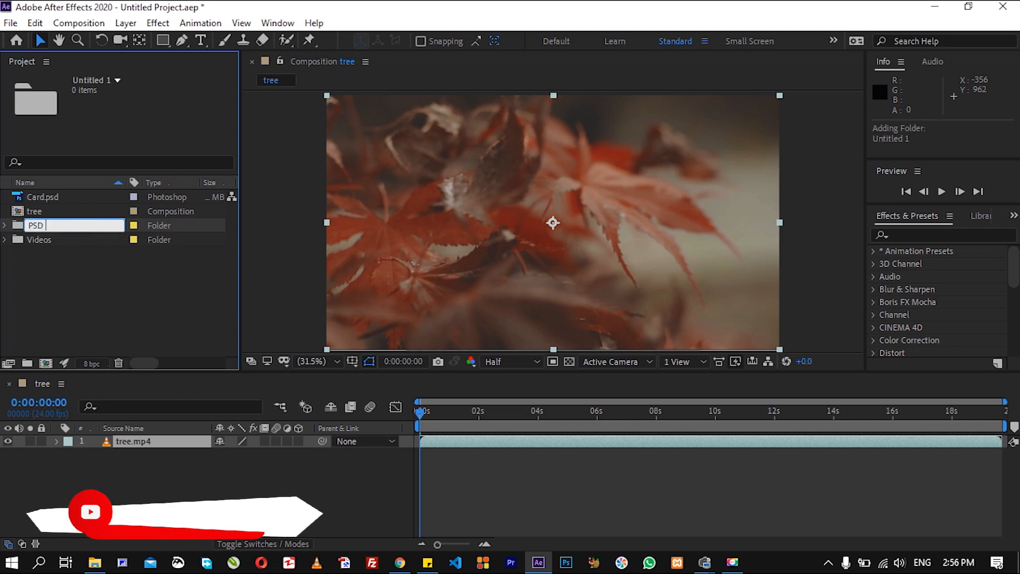
type(" Files")
key("Return")
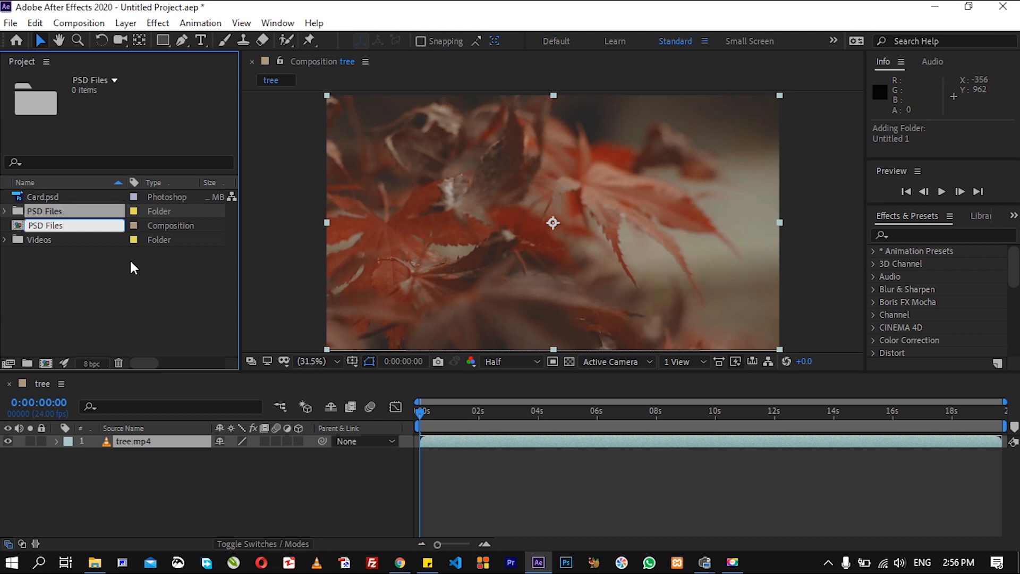
- Move Card.psd into the PSD Files folder and collapse that folder
left_click_drag(31, 195, 52, 210)
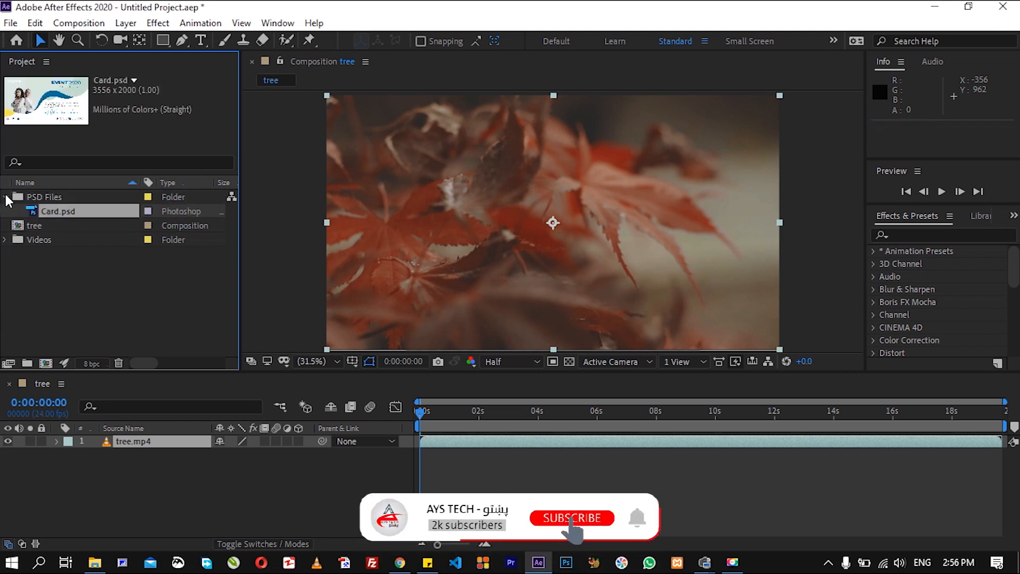
left_click(5, 197)
left_click(80, 289)
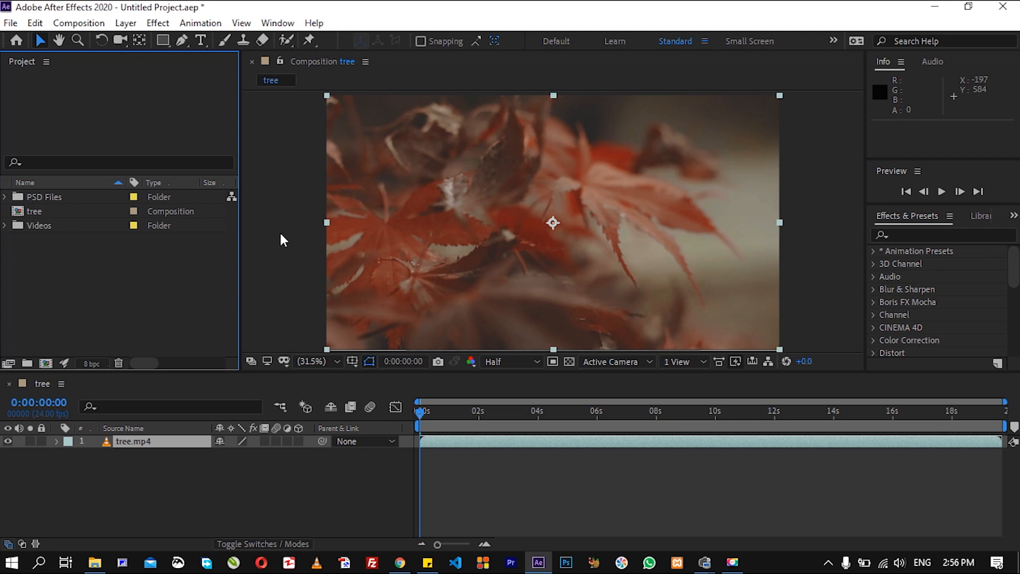
- Delete the tree composition from the project
left_click(22, 215)
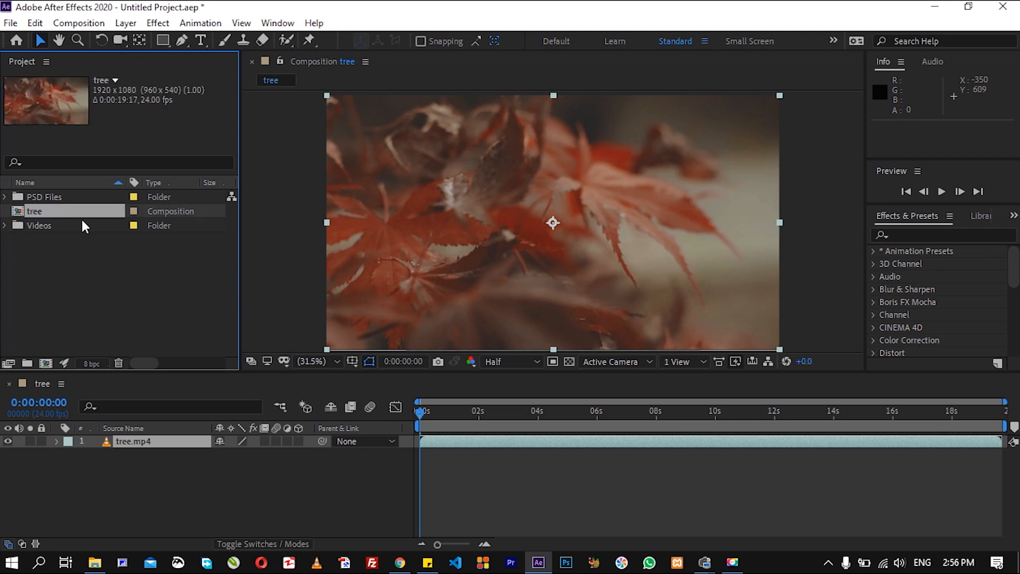
key("Delete")
left_click(547, 301)
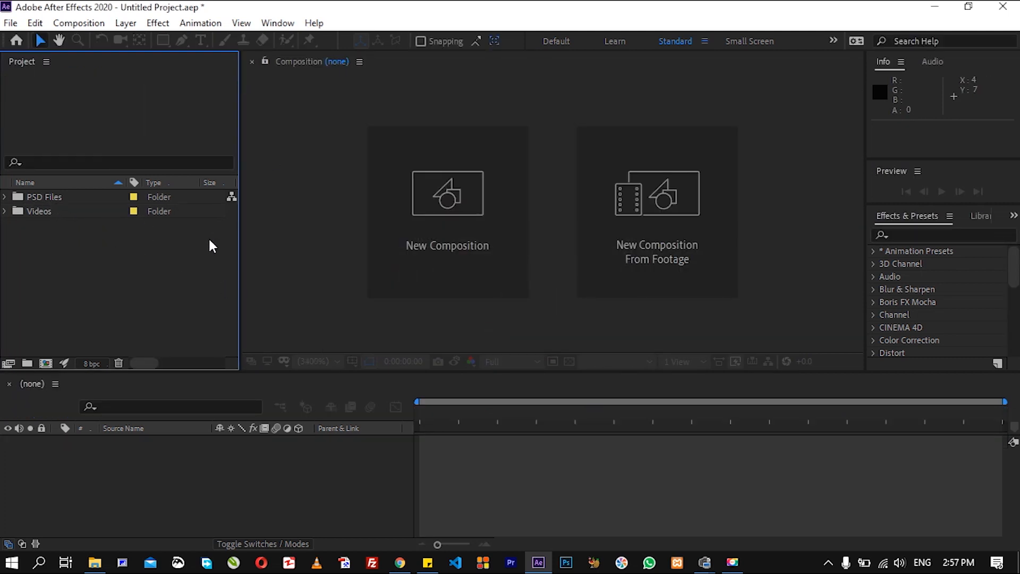
- Switch to the Fotages folder in File Explorer and open Card.psd with Adobe Photoshop CC 2017
left_click(935, 7)
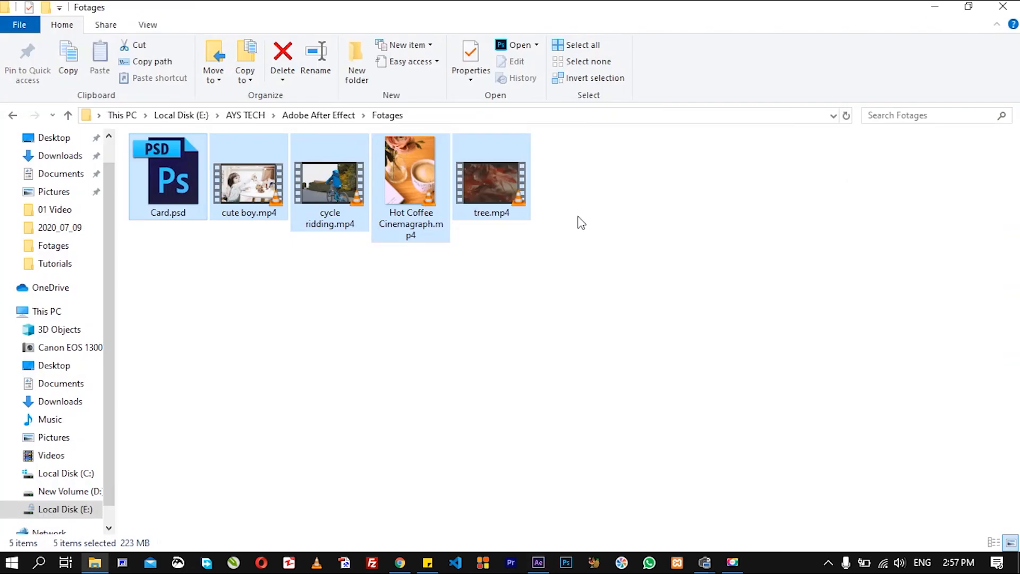
left_click(201, 222)
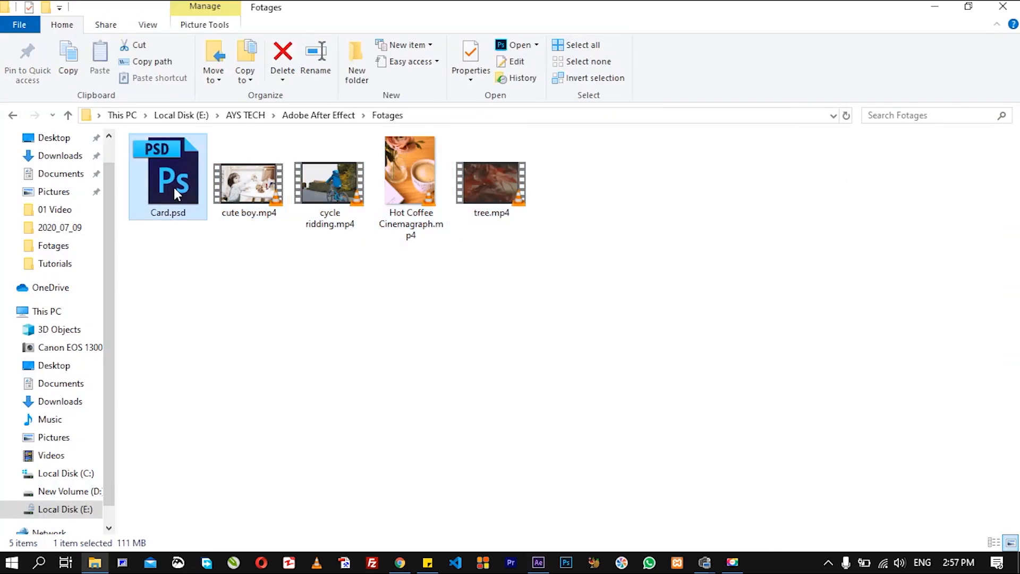
right_click(174, 188)
left_click(240, 202)
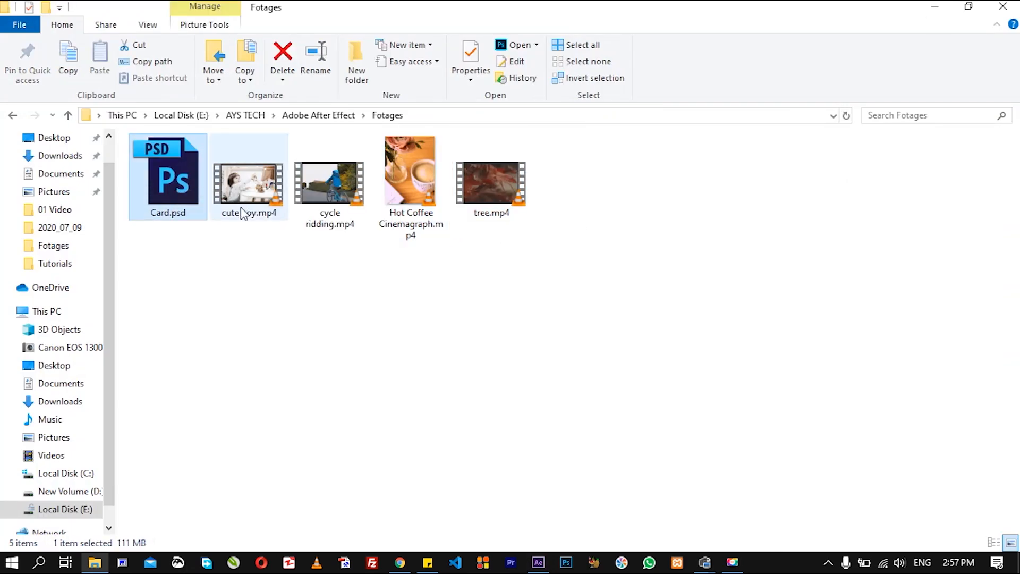
left_click(472, 467)
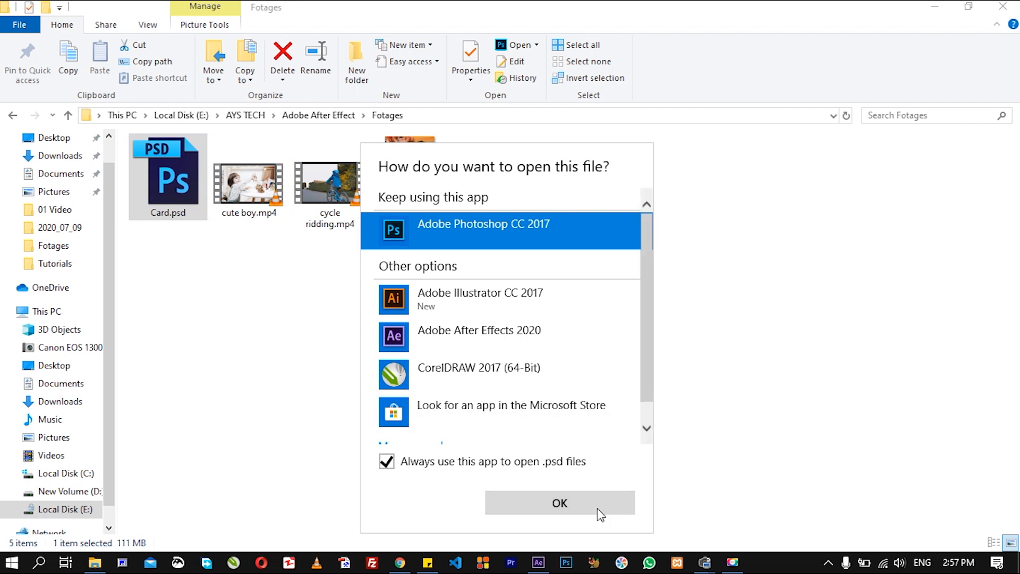
left_click(595, 507)
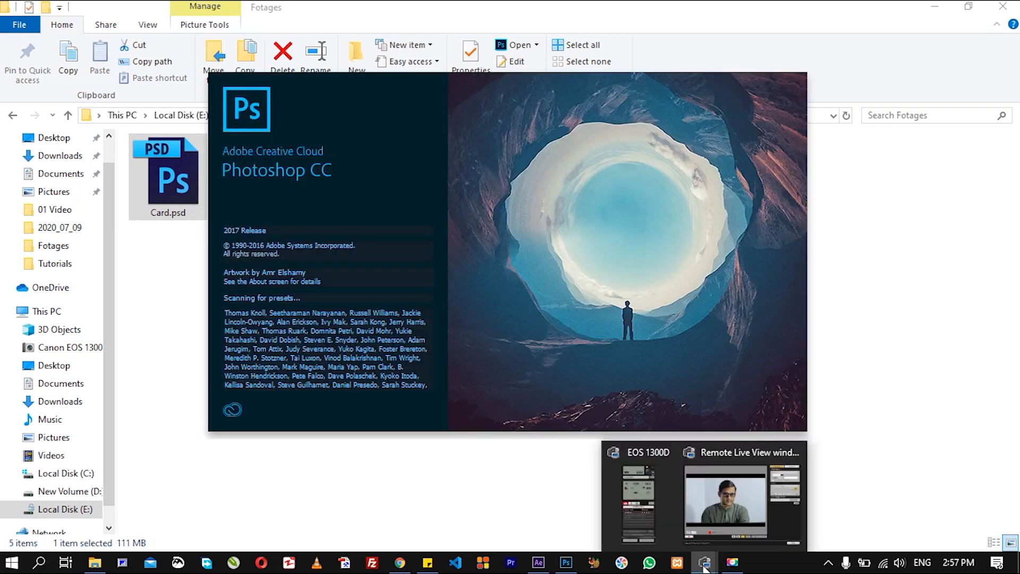
left_click(932, 400)
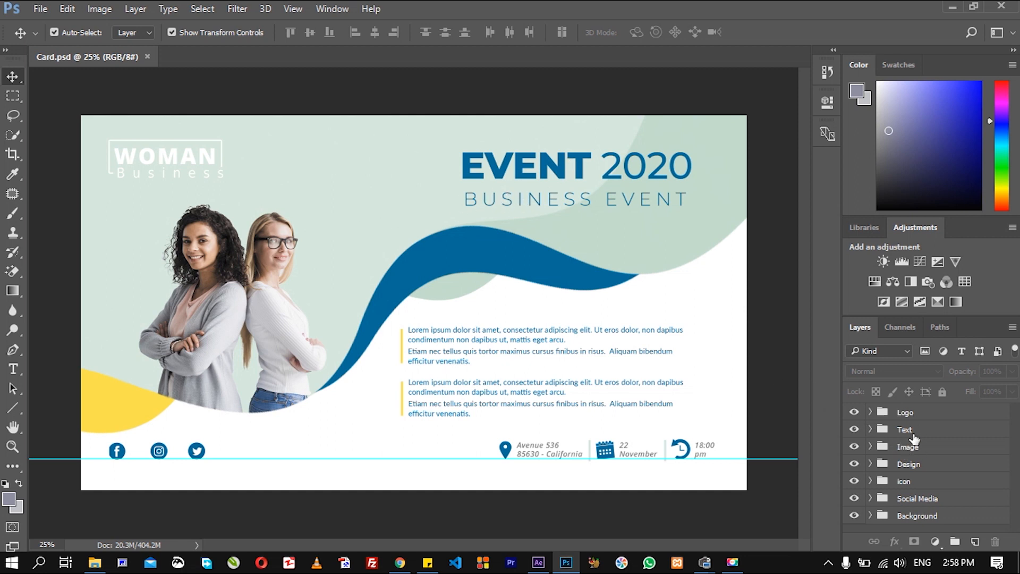
- Examine the Logo group's contents in Card.psd, hiding and showing the group to see what it holds
left_click(870, 412)
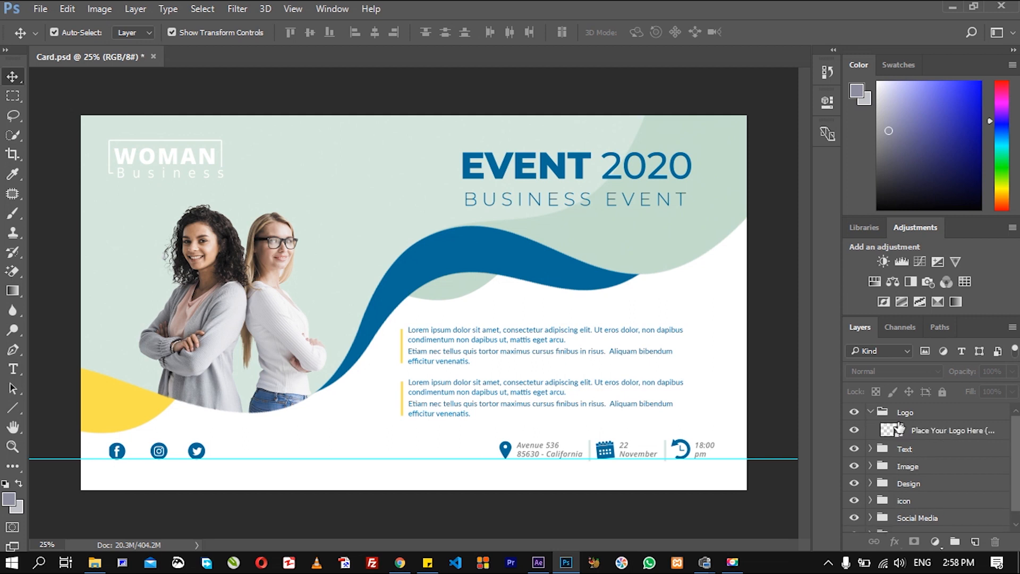
left_click(855, 412)
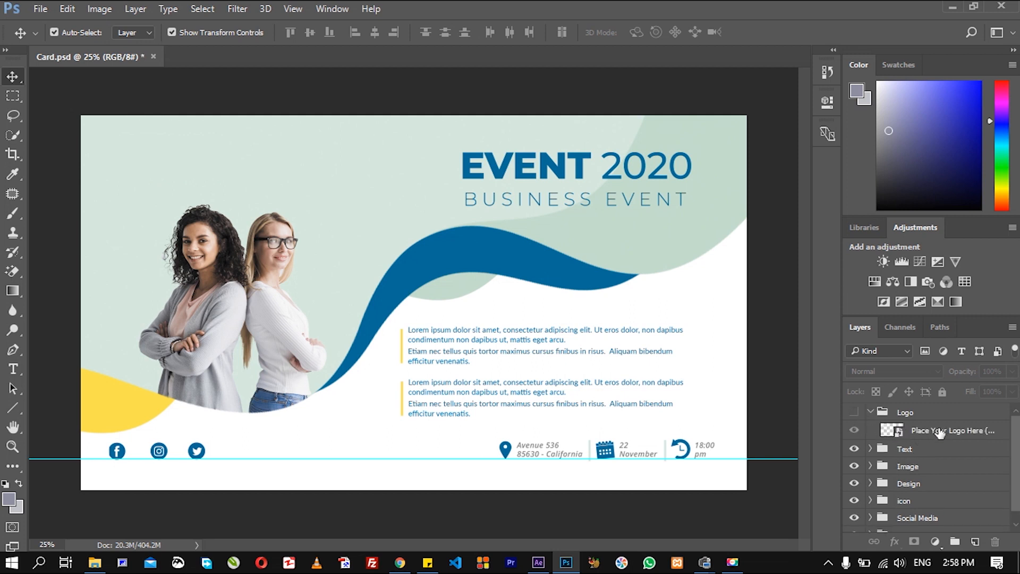
left_click(855, 413)
left_click(870, 412)
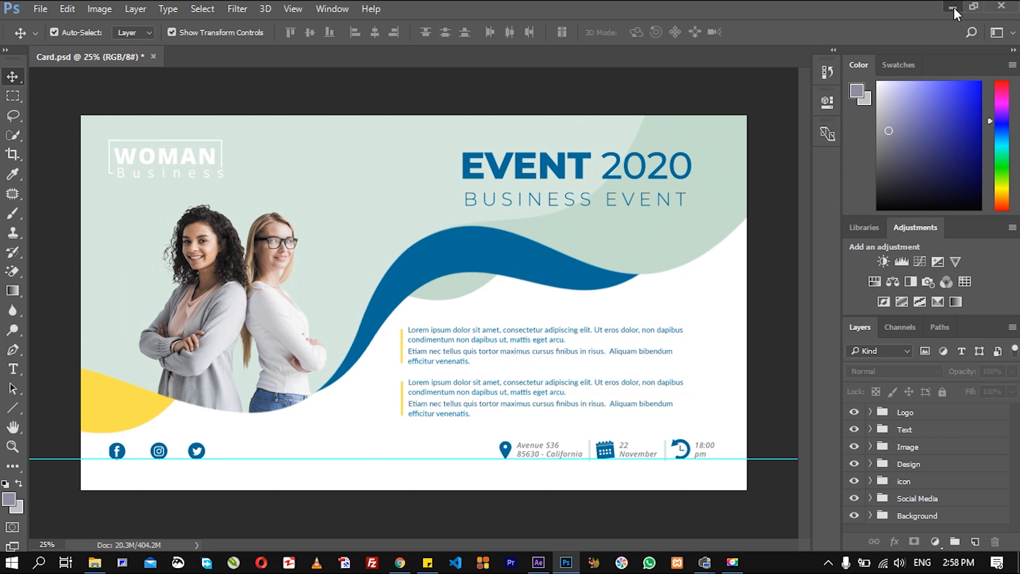
- Switch back to After Effects and import Card.psd as a Composition with editable layer styles
left_click(538, 563)
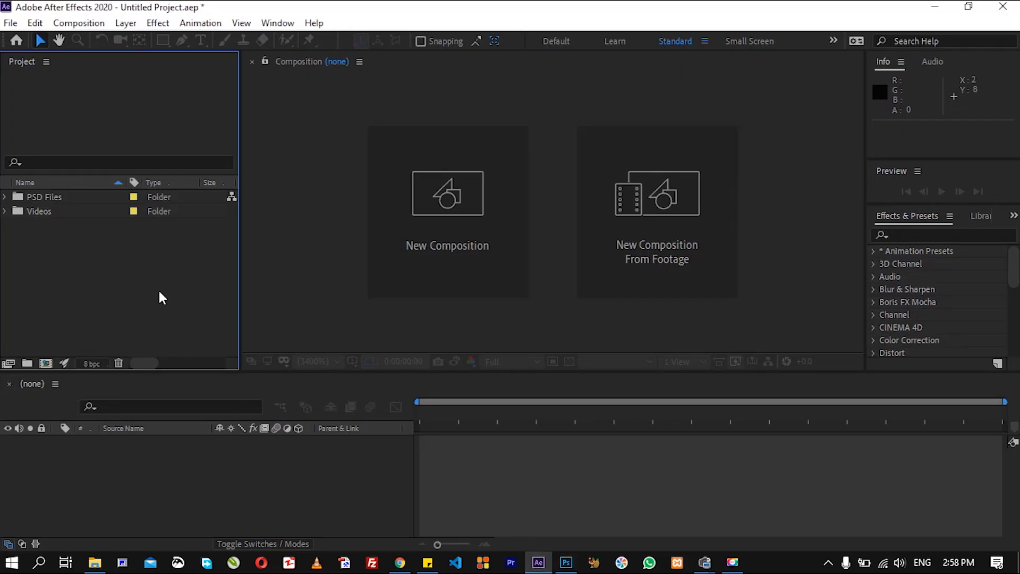
key("ctrl+i")
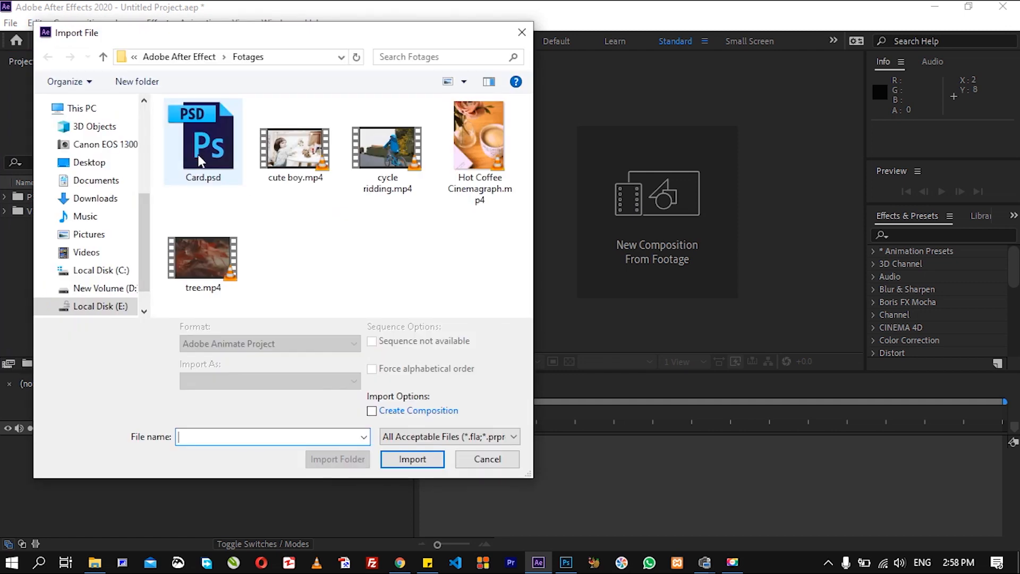
left_click(199, 161)
left_click(418, 458)
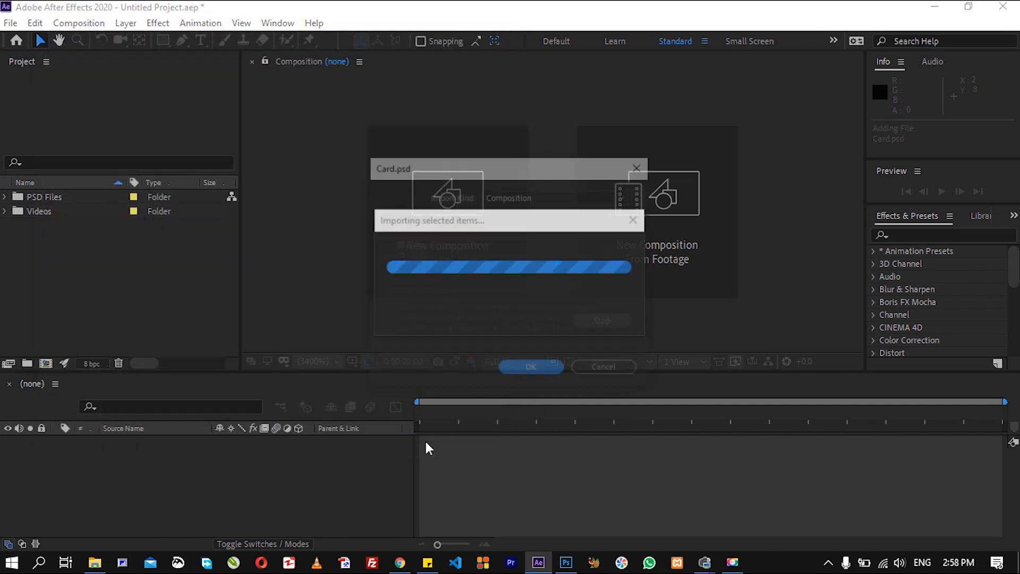
left_click_drag(530, 166, 523, 130)
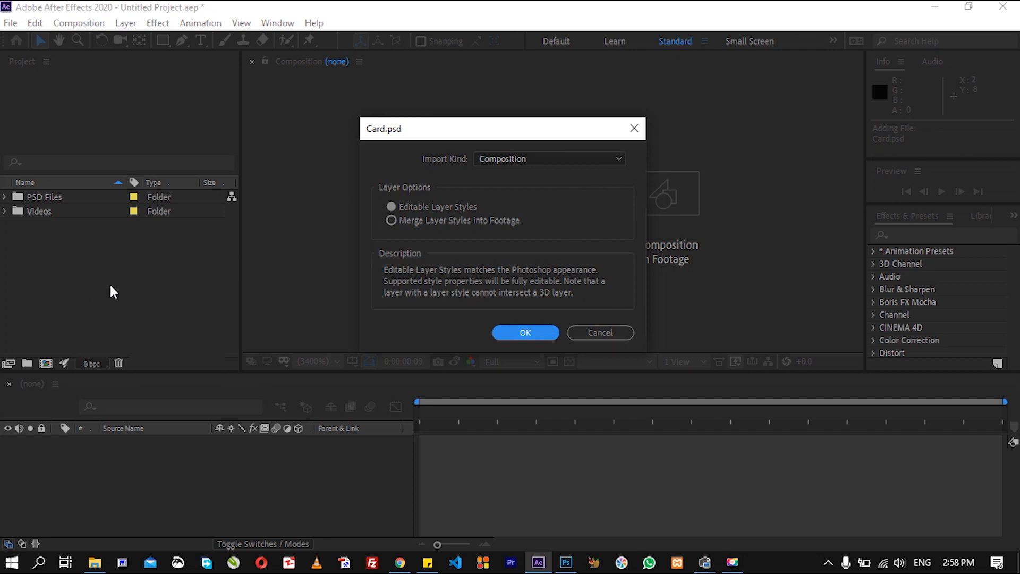
left_click(569, 158)
left_click(518, 173)
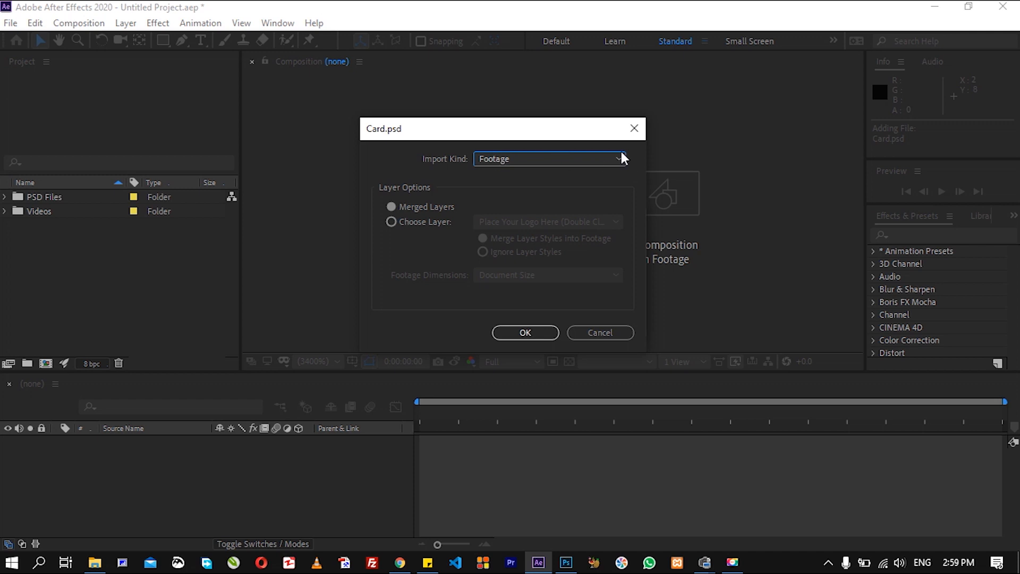
left_click(587, 159)
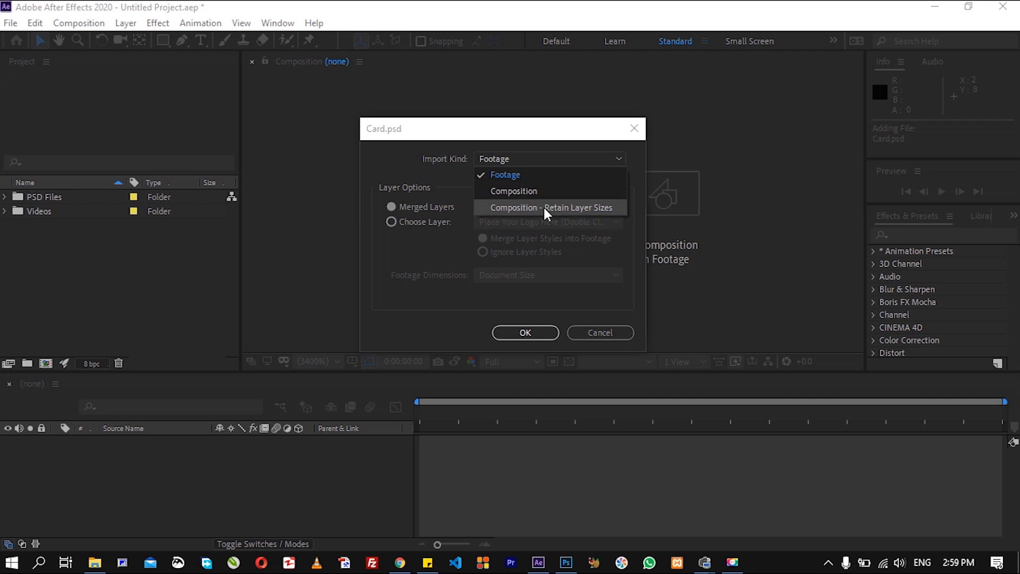
left_click(508, 191)
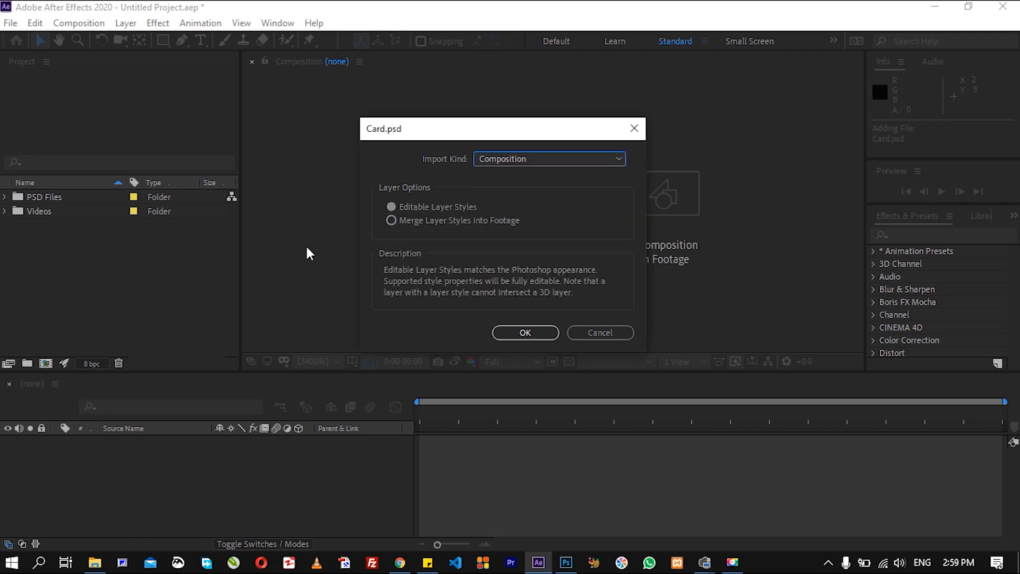
left_click(524, 332)
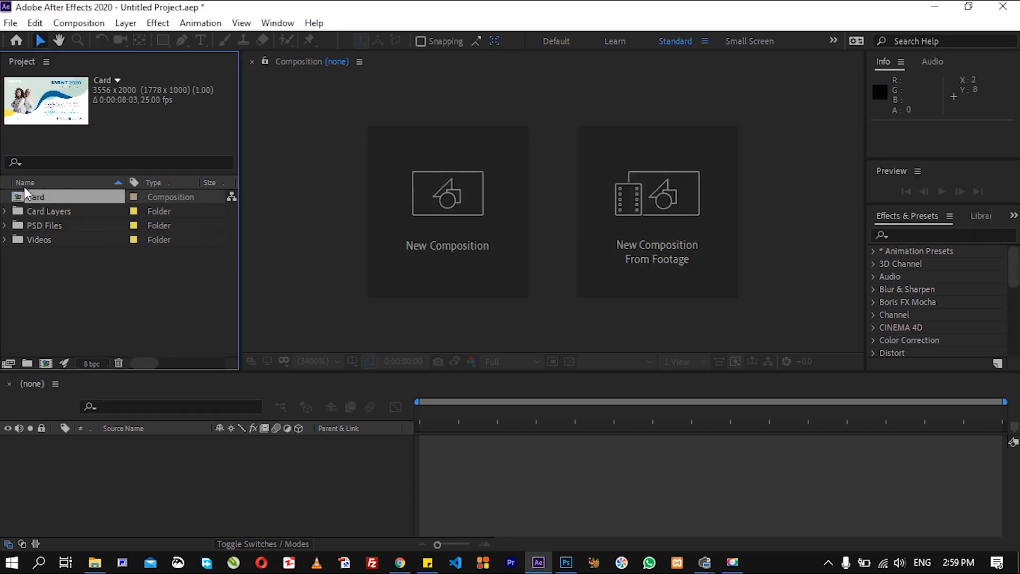
- Open the Card composition and move the Logo layer to about 4574, -80 and the Text layer to about -130, 1048
double_click(33, 198)
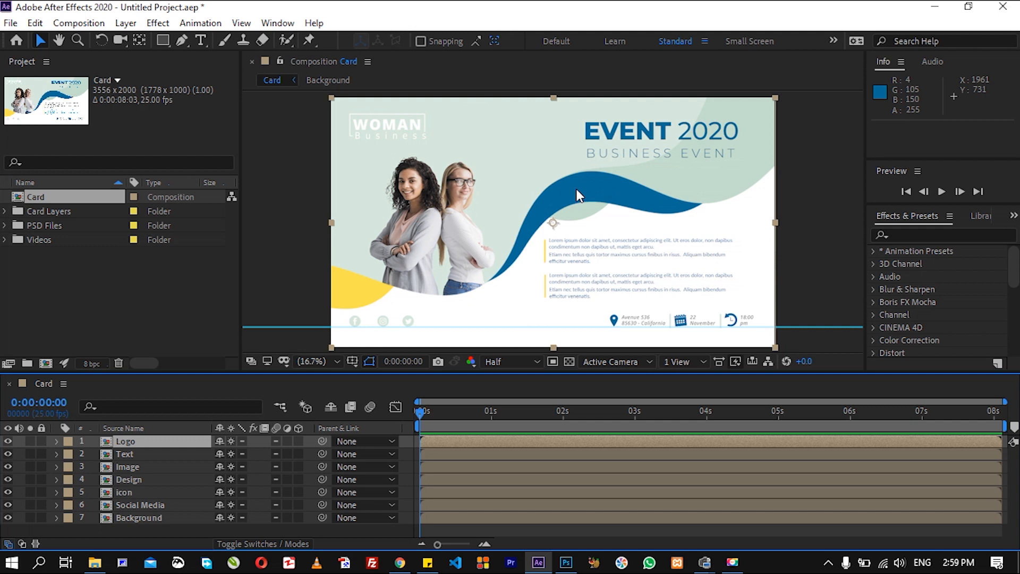
scroll(576, 189, "down", 1)
left_click(730, 182)
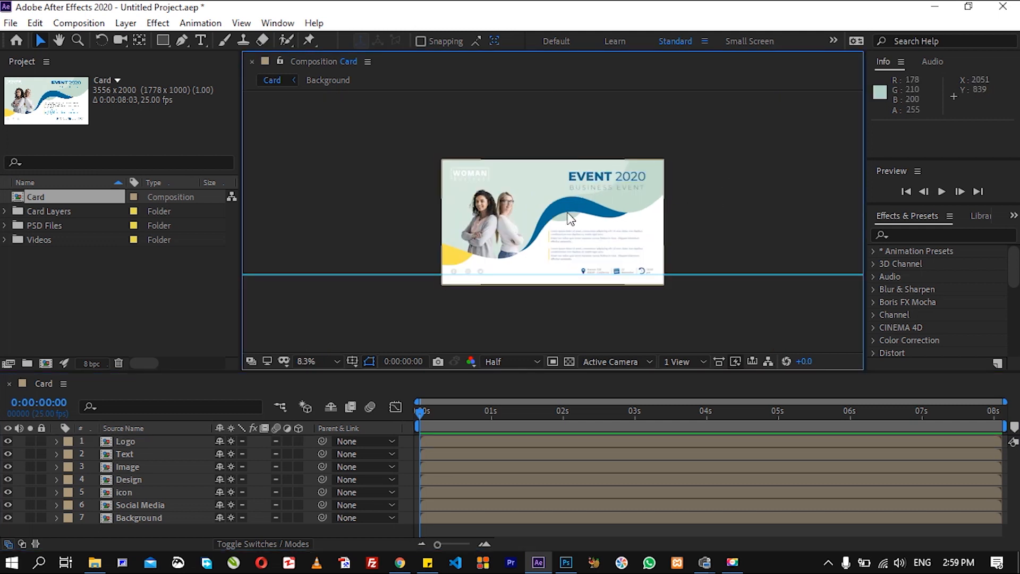
left_click_drag(630, 180, 740, 138)
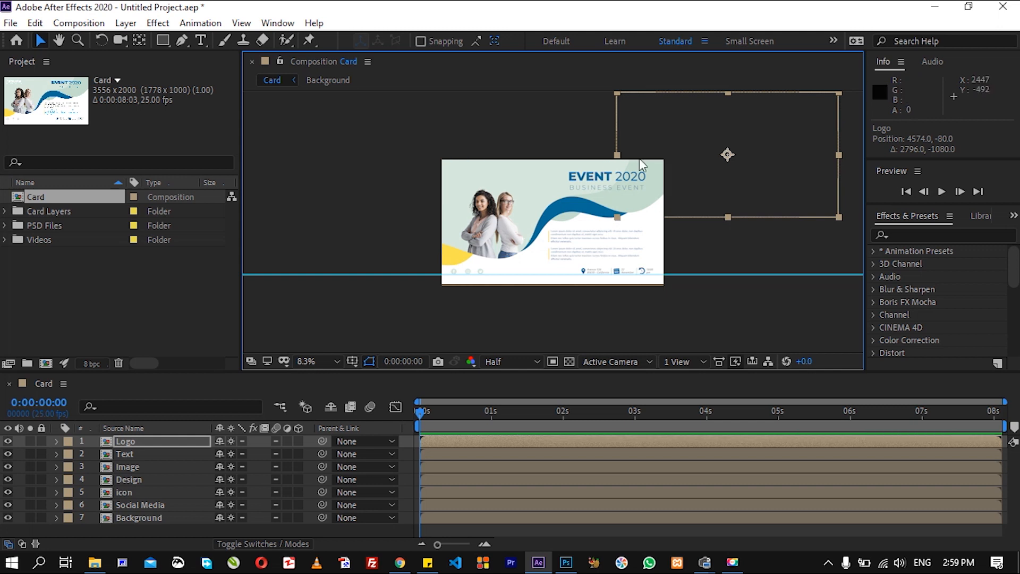
left_click_drag(595, 180, 474, 178)
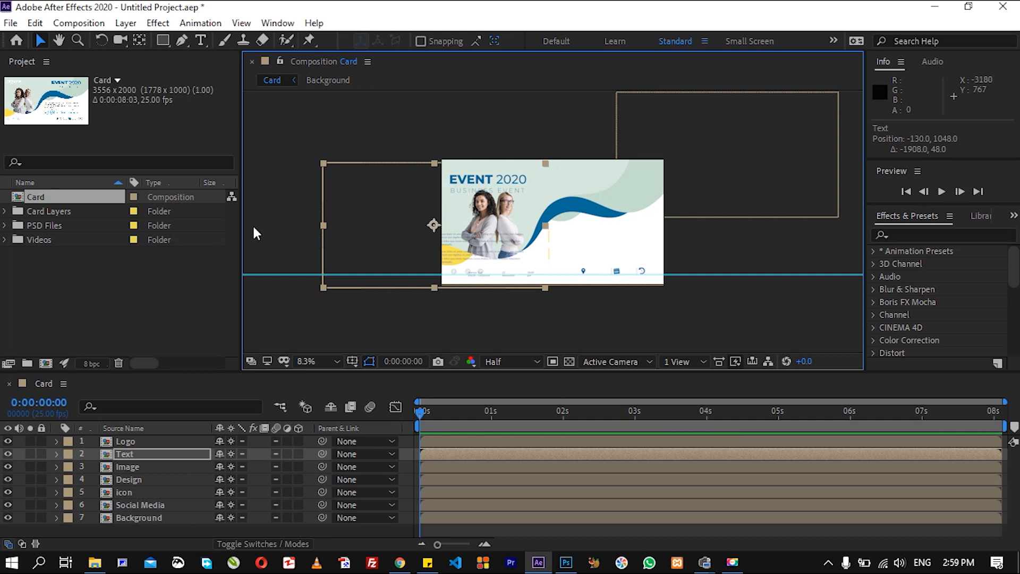
- Import Card.psd again with the import kind Composition - Retain Layer Sizes
double_click(117, 272)
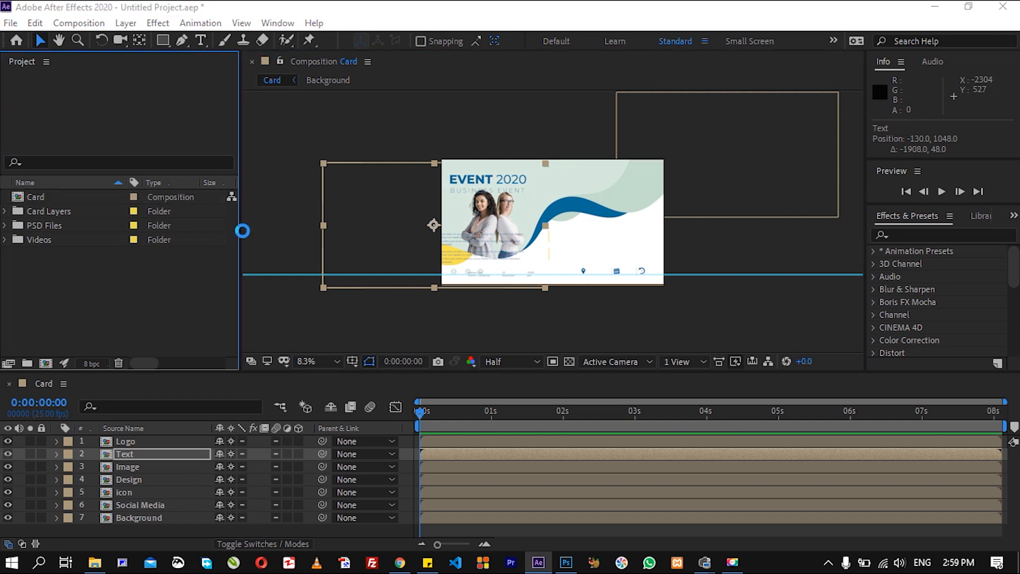
left_click(198, 144)
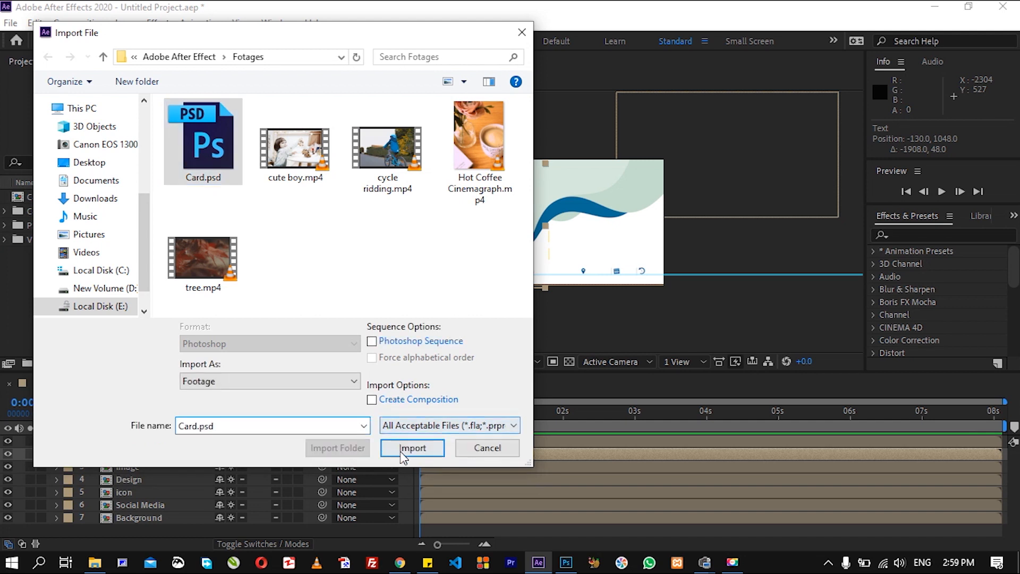
left_click(411, 455)
left_click(537, 160)
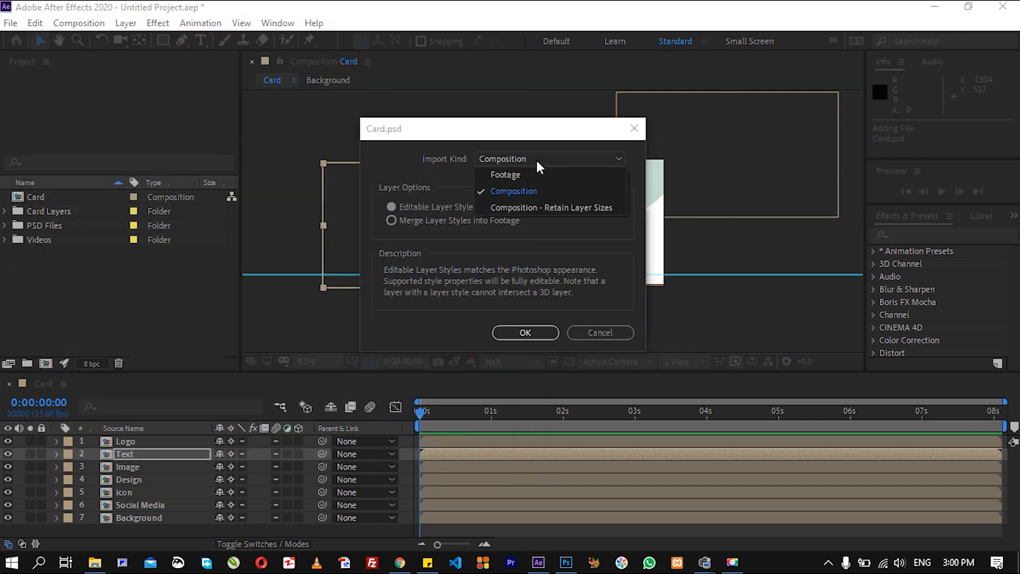
left_click(560, 207)
left_click(516, 331)
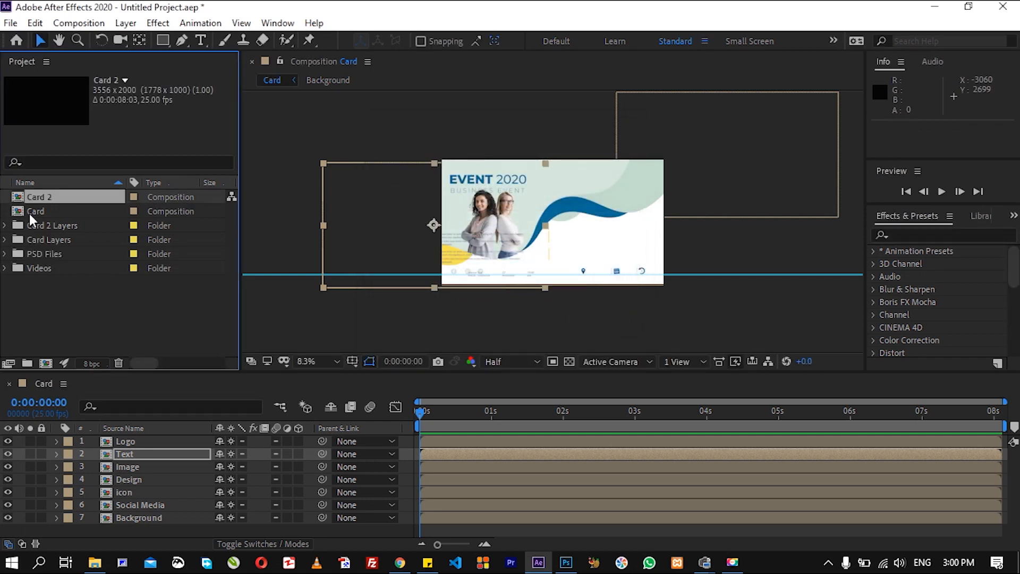
- Open the Card 2 composition and compare its layer bounds with those of the Card composition
double_click(36, 211)
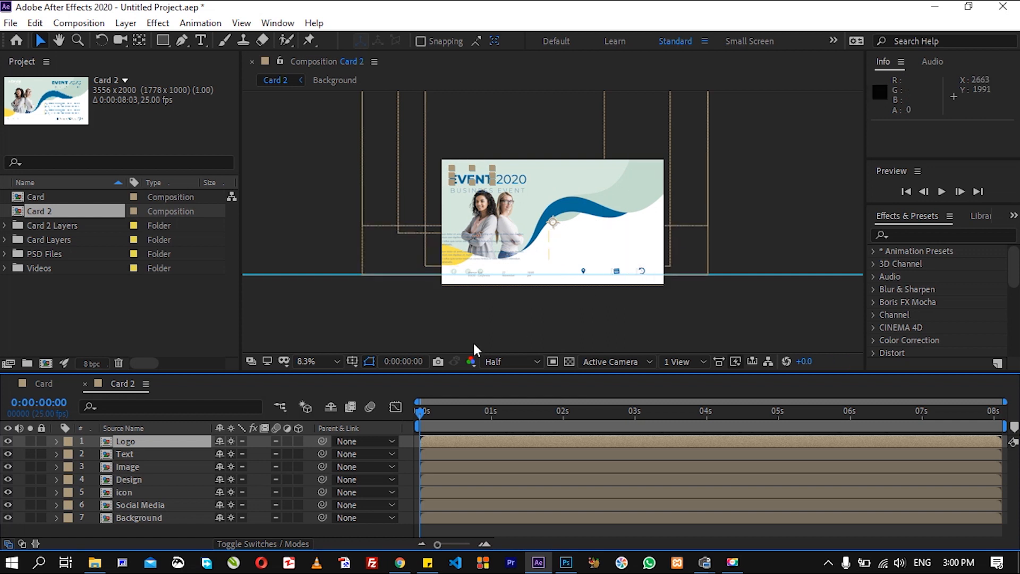
left_click(49, 381)
left_click(122, 386)
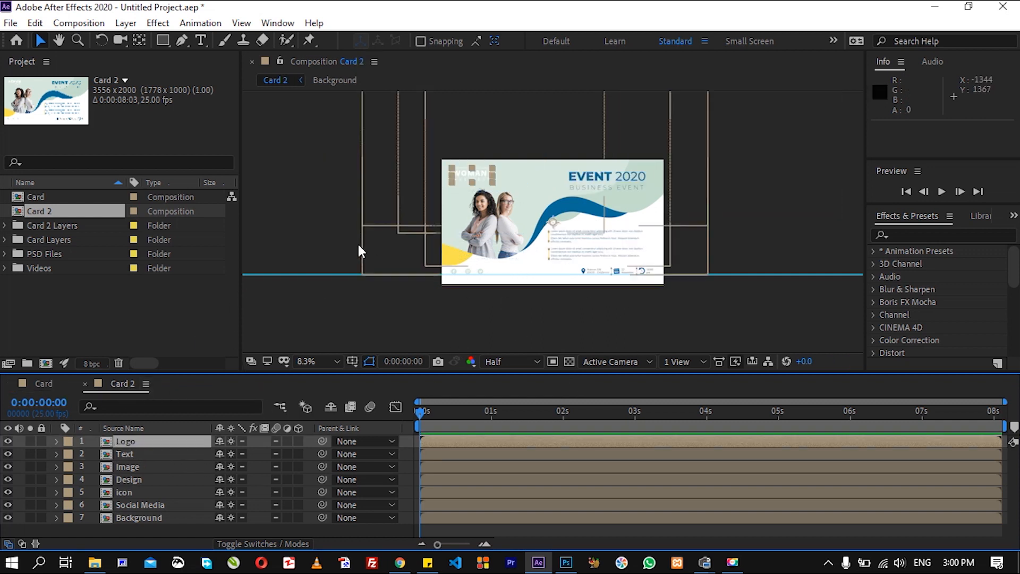
left_click(326, 216)
scroll(603, 249, "up", 2)
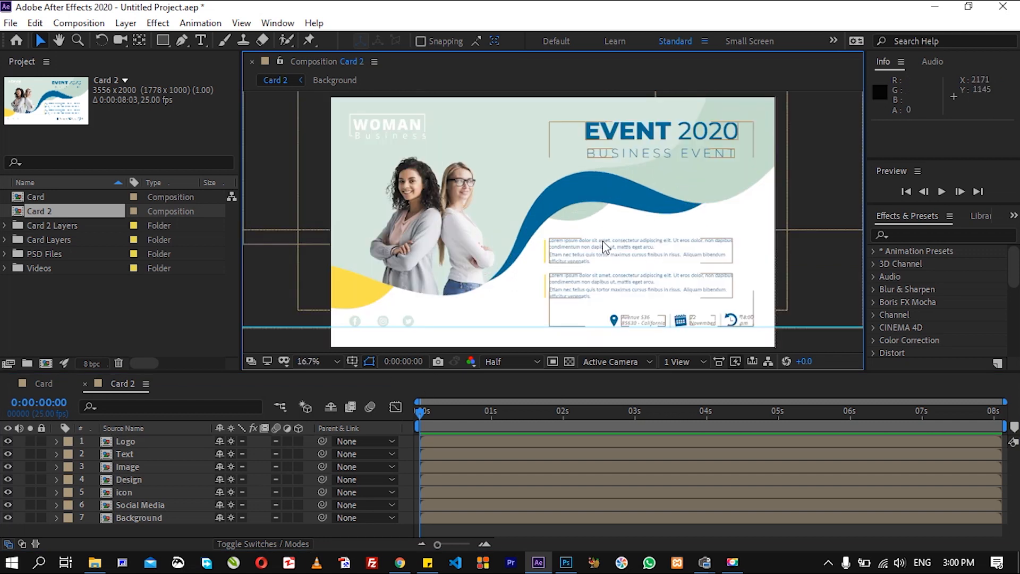
scroll(610, 245, "down", 2)
- In Card 2, move the Image layer to about 1682, 1528 and the Logo layer to about 1982, 988
left_click(479, 190)
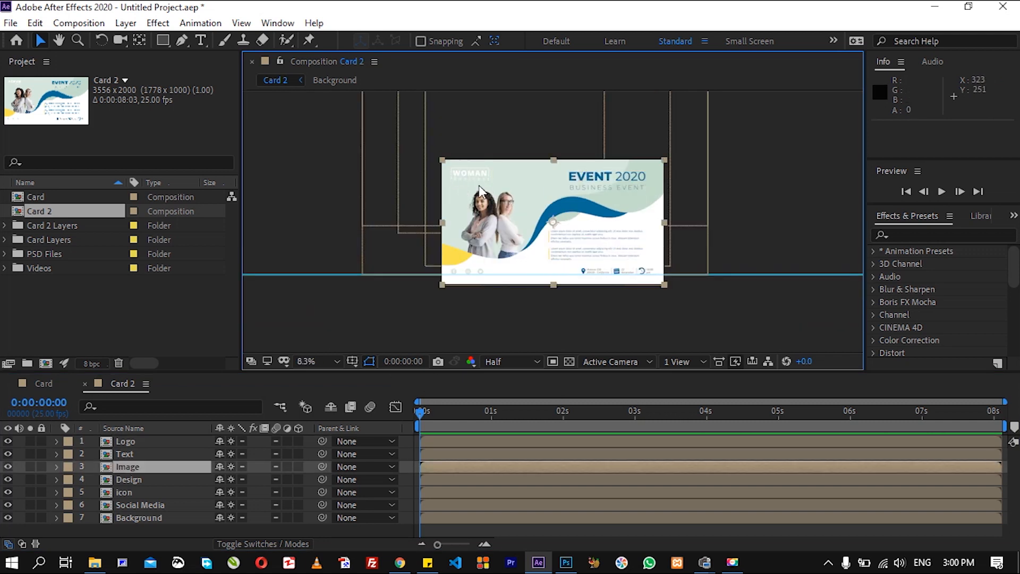
left_click_drag(477, 184, 469, 214)
left_click(468, 176)
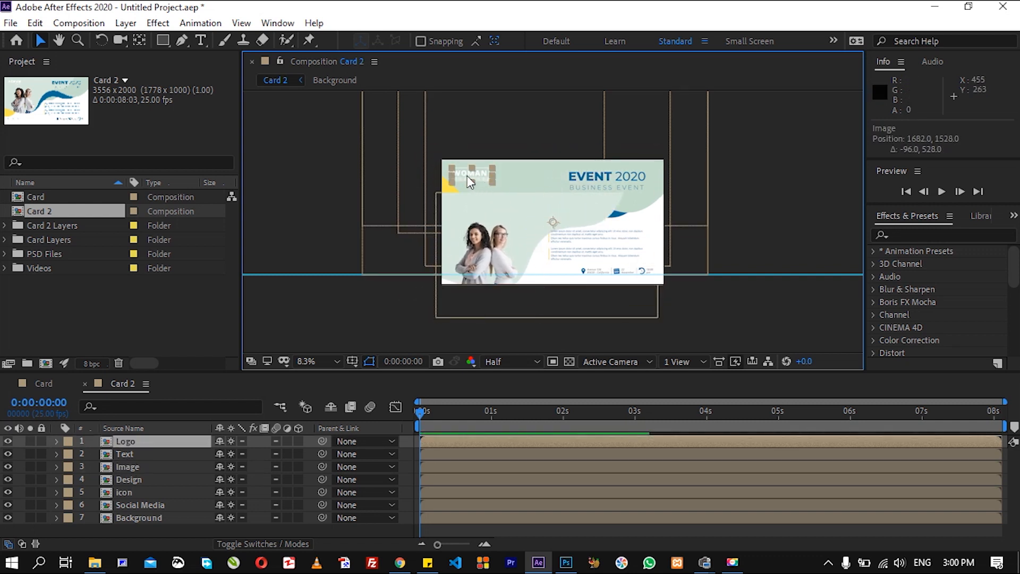
mouse_move(474, 173)
left_mouse_down()
mouse_move(489, 129)
mouse_move(494, 173)
left_mouse_up()
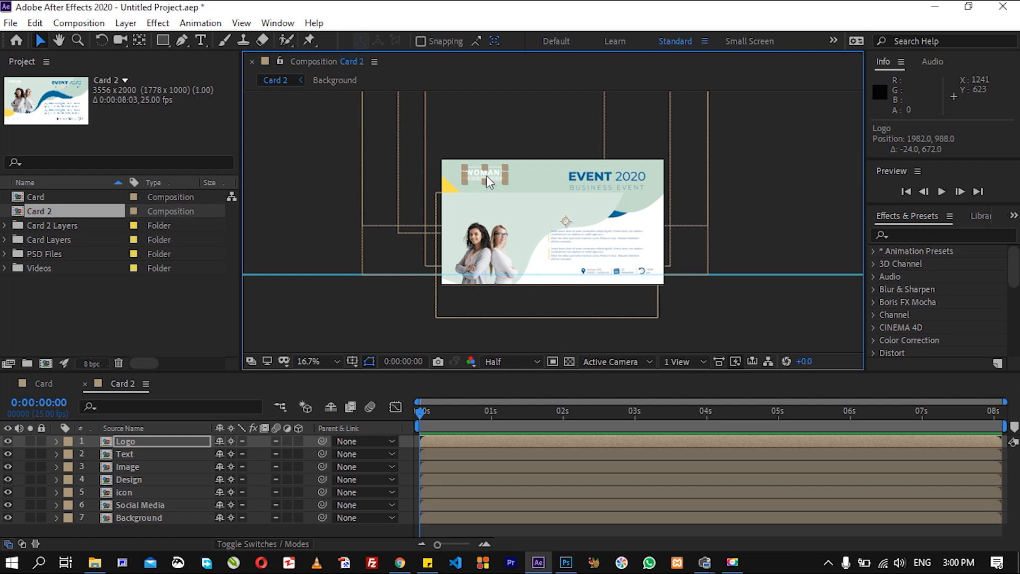
- Return to the Card composition and move its Logo layer to about 3770, 1063
scroll(486, 175, "up", 2)
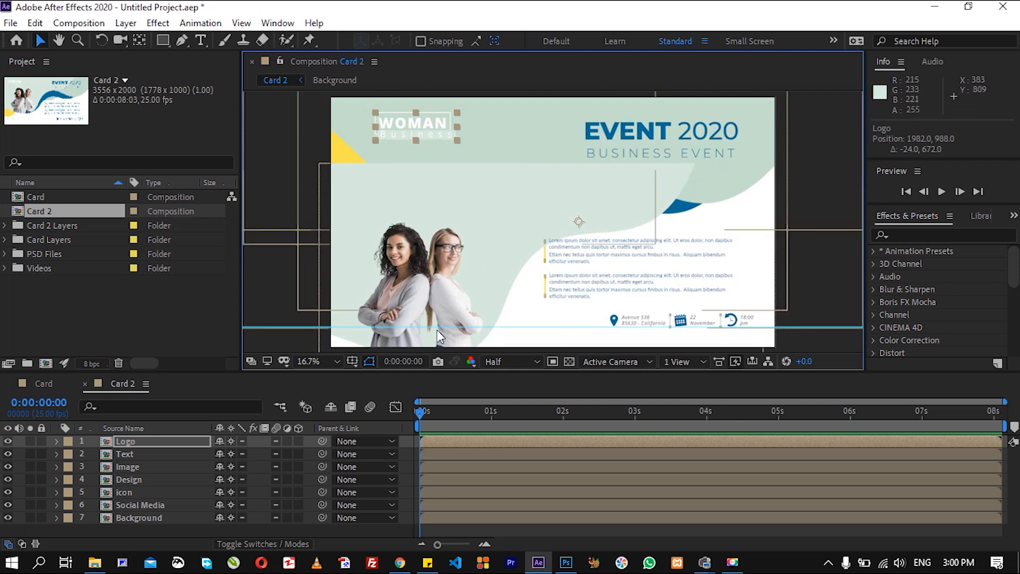
left_click(44, 383)
left_click_drag(495, 186, 520, 170)
left_click_drag(813, 121, 760, 213)
- Examine the import kind choices offered for Card.psd, then cancel the import
left_click(168, 291)
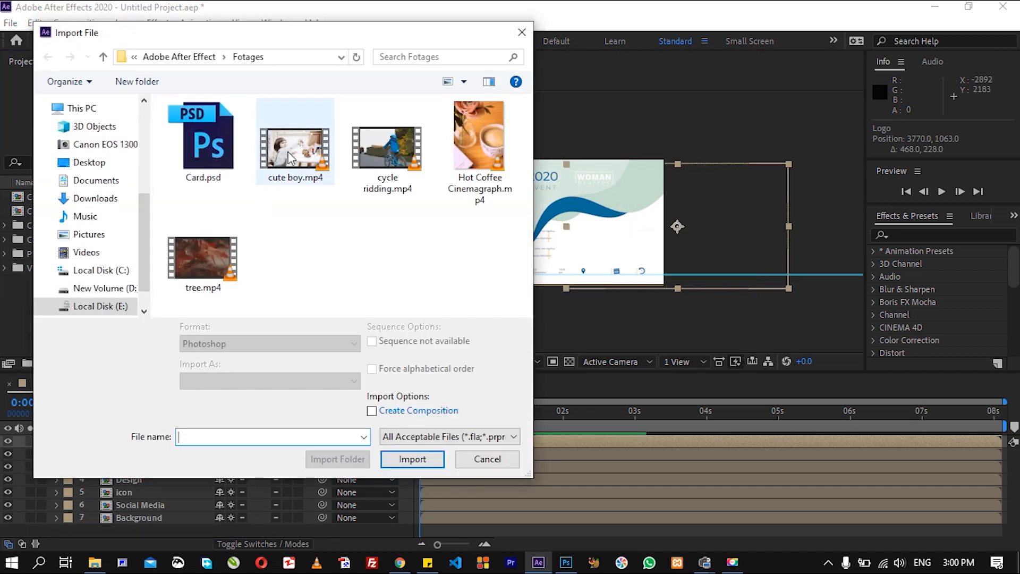
left_click(203, 140)
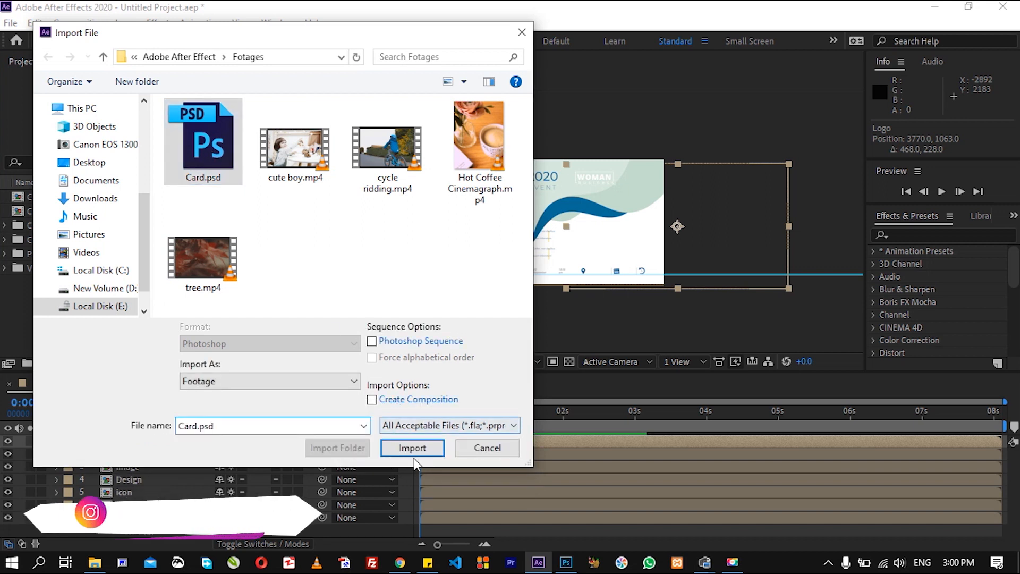
left_click(414, 451)
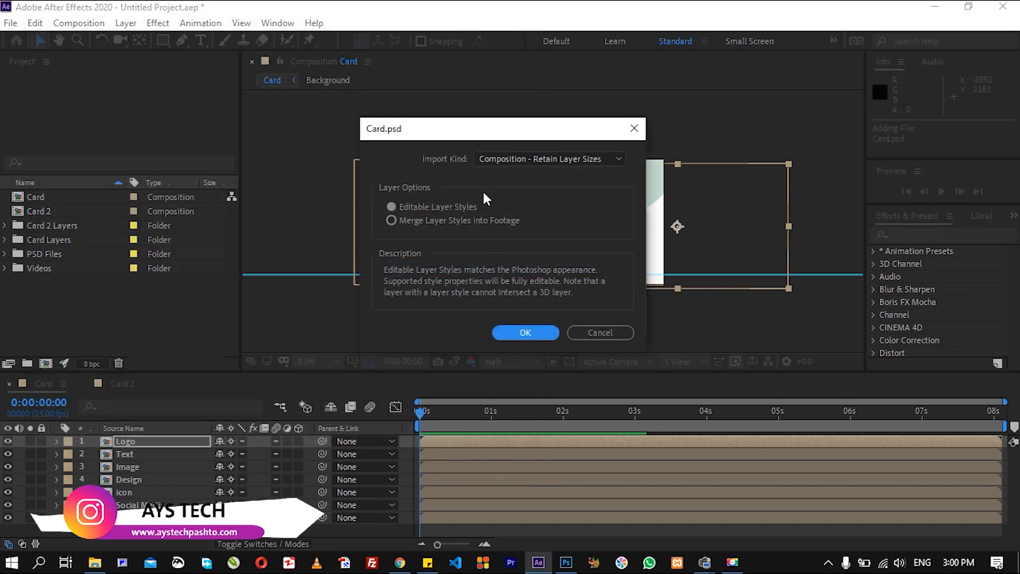
left_click(559, 155)
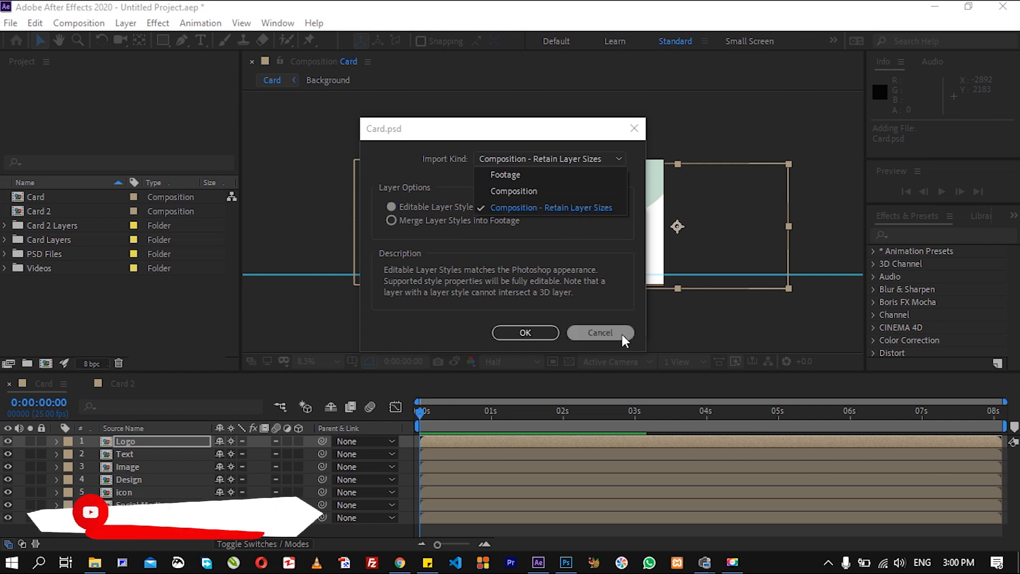
left_click(600, 333)
left_click(600, 332)
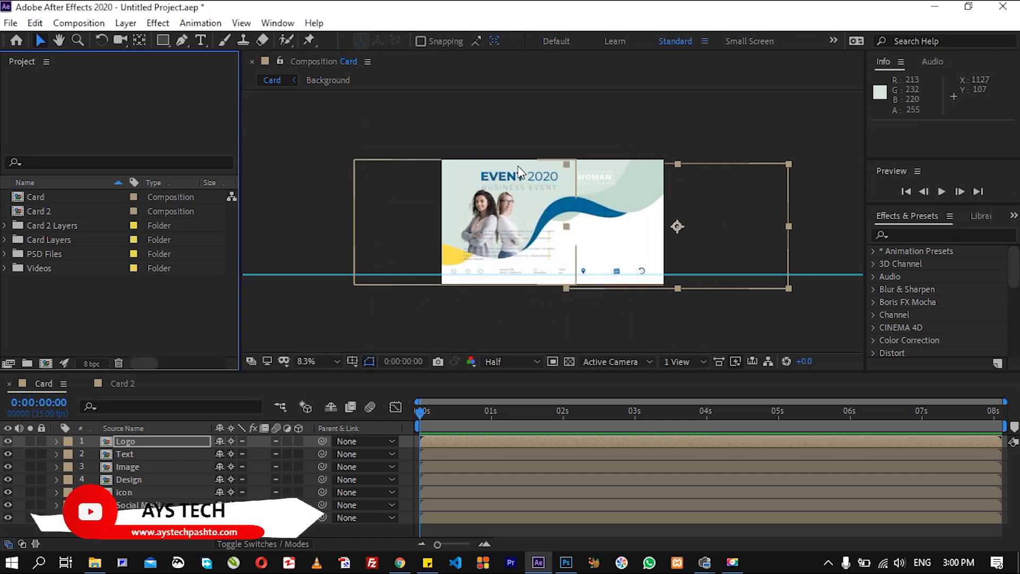